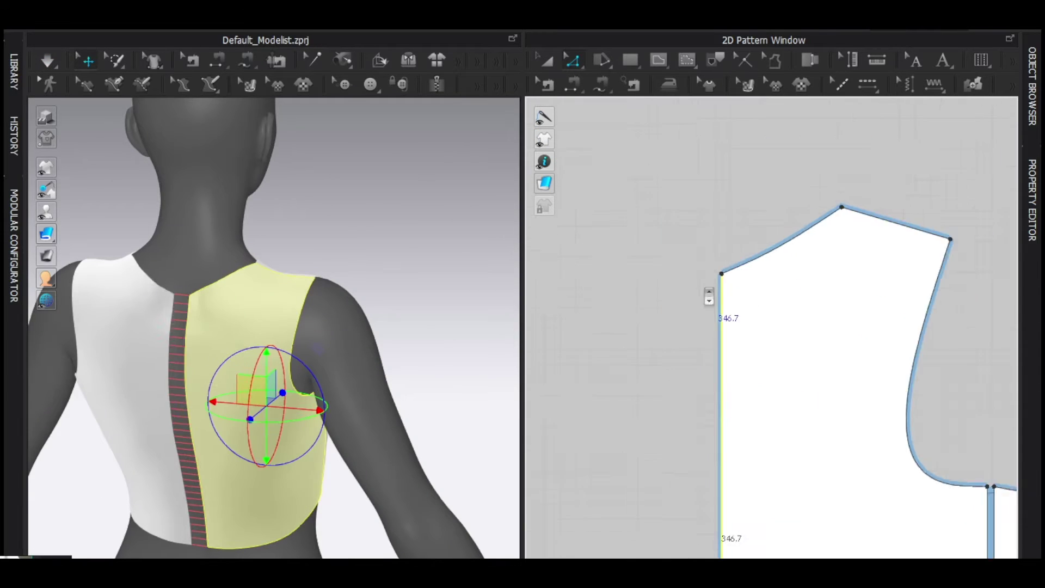
Add curve points to the sleeve cap and bend it into an S-shaped curve near both underarm corners
scroll(864, 222, "up", 2)
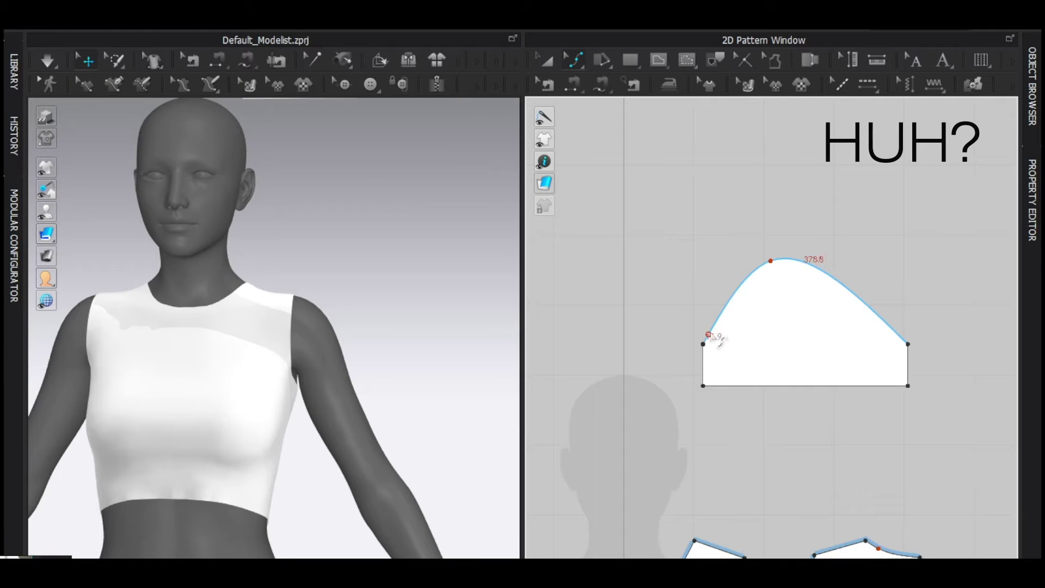
left_click_drag(710, 341, 718, 339)
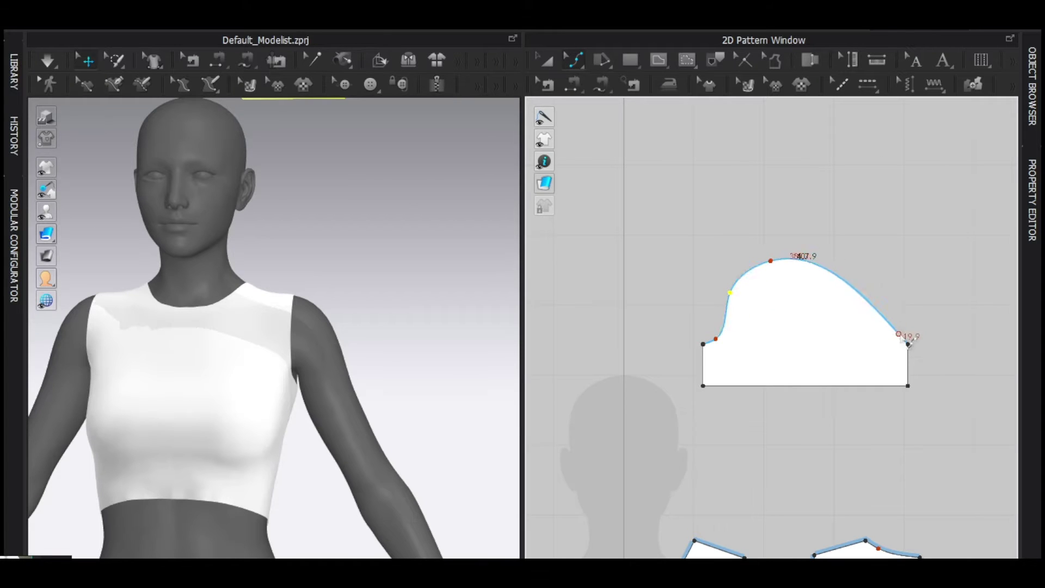
scroll(909, 343, "up", 3)
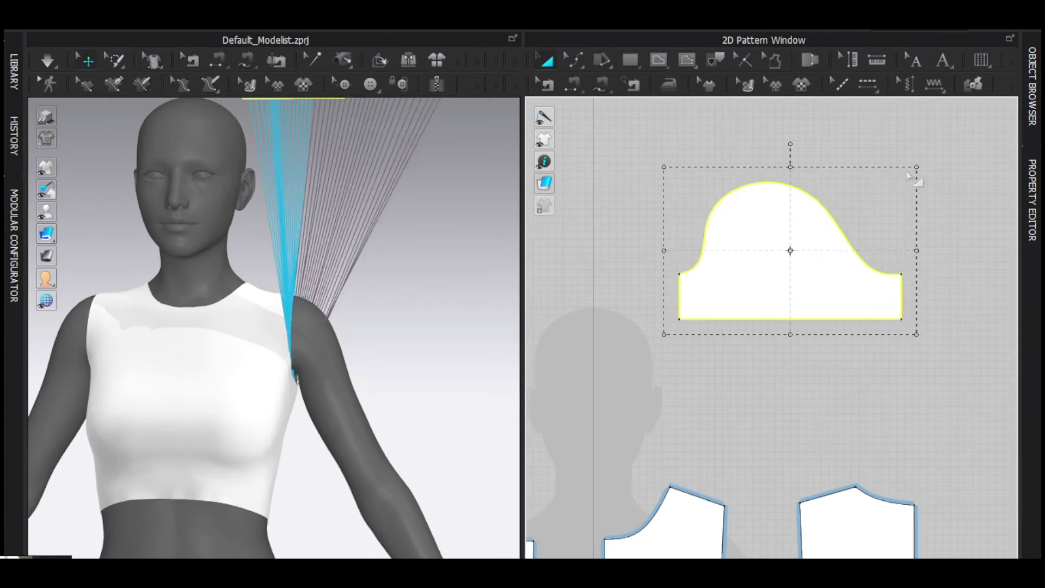
Sew the sleeve cap to the bodice armhole and lengthen the sleeve at its hem
key("n")
left_click(802, 517)
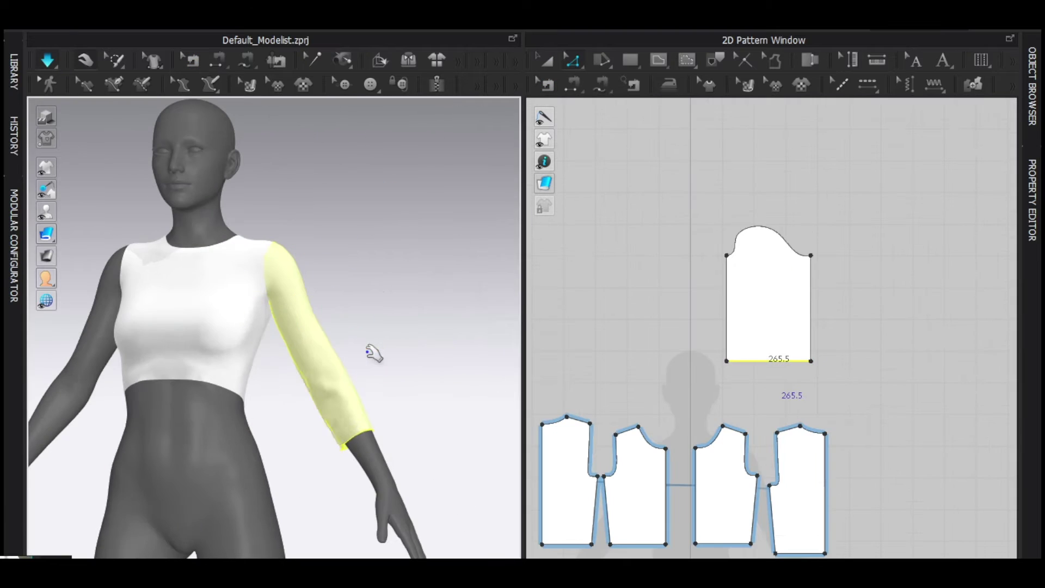
left_click_drag(765, 305, 764, 326)
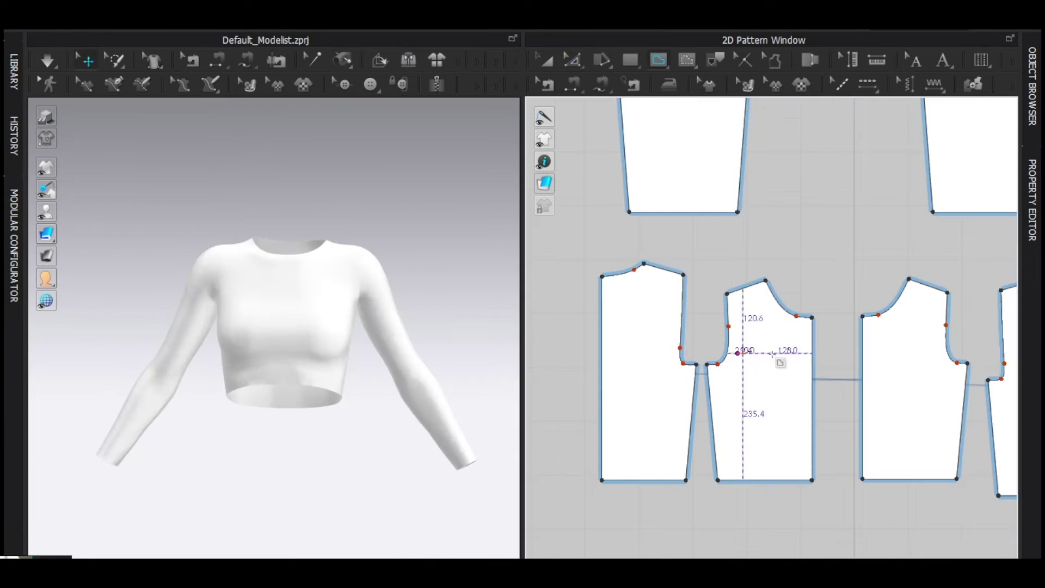
Draw a straight cut line across the bodice above the bust and add pattern points on the sleeve cap where the underarm seams end
left_click(775, 367)
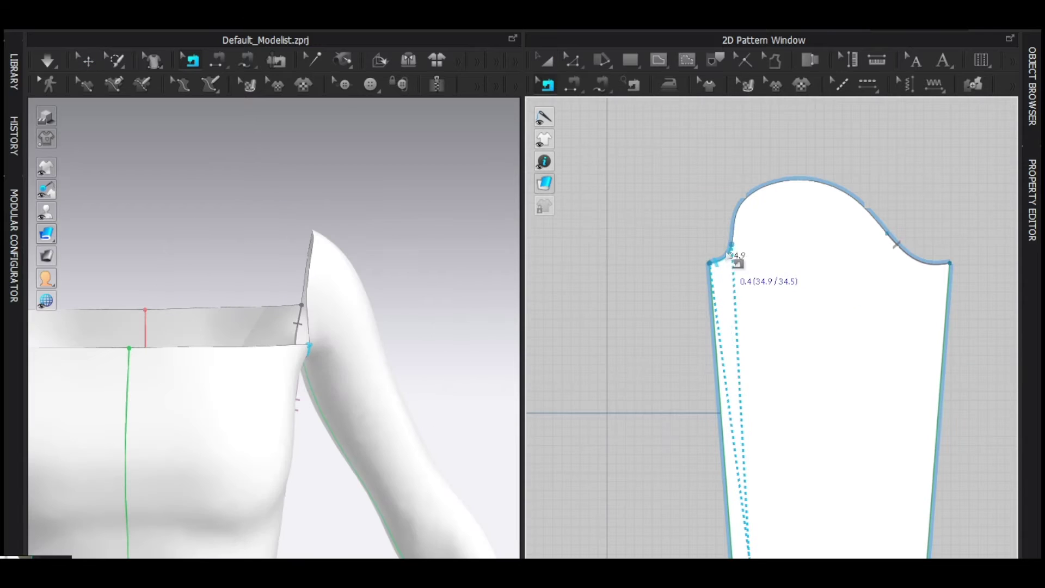
right_click(735, 260)
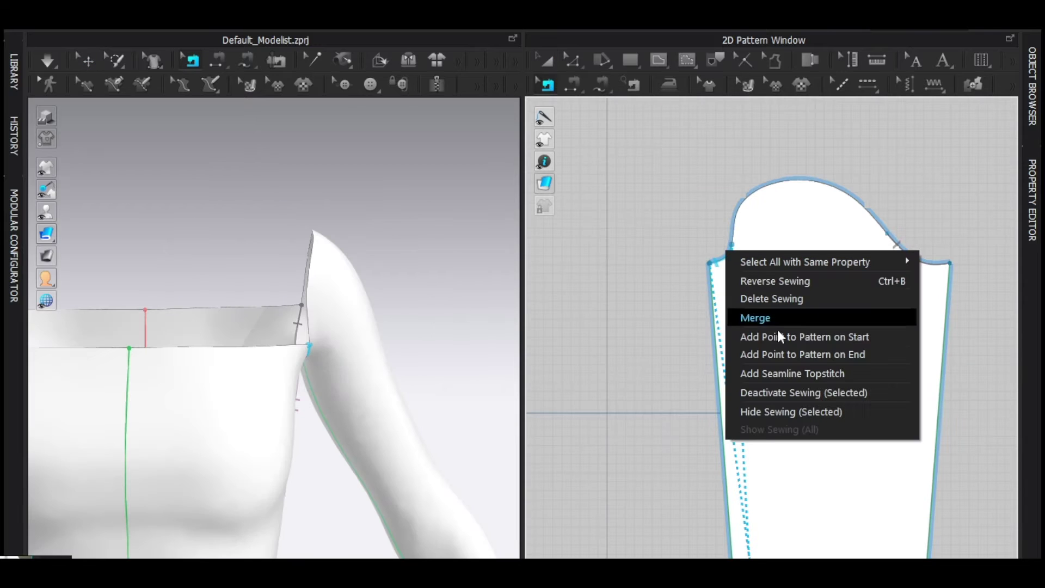
left_click(785, 355)
right_click(920, 263)
left_click(898, 338)
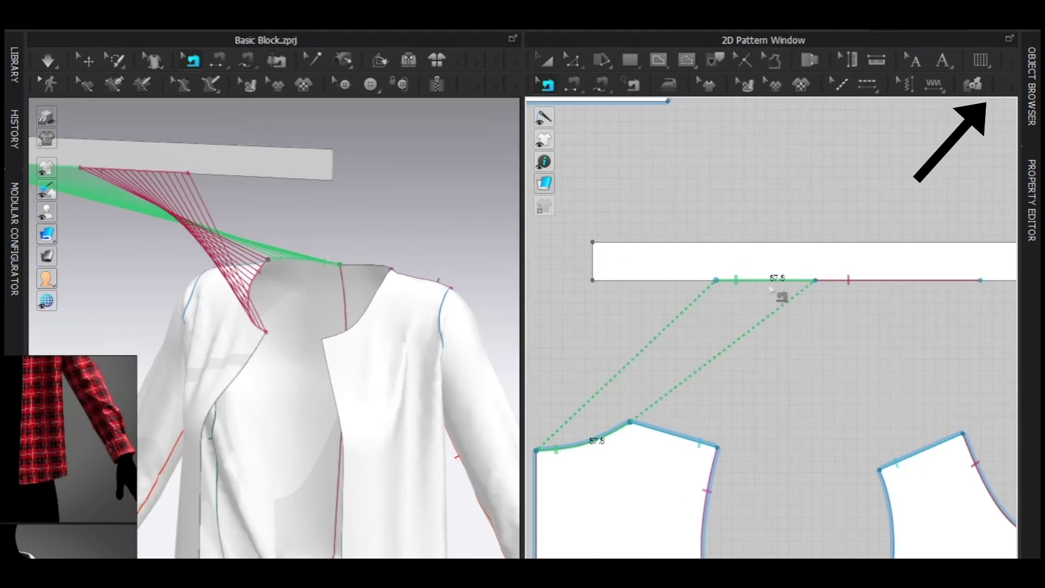
left_click(838, 280)
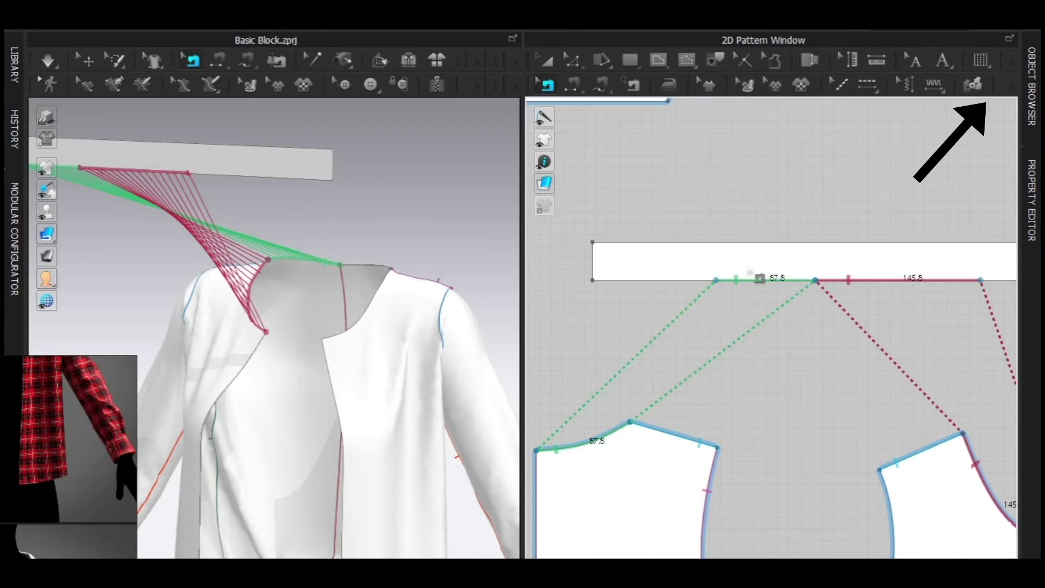
scroll(828, 294, "up", 3)
scroll(854, 346, "up", 2)
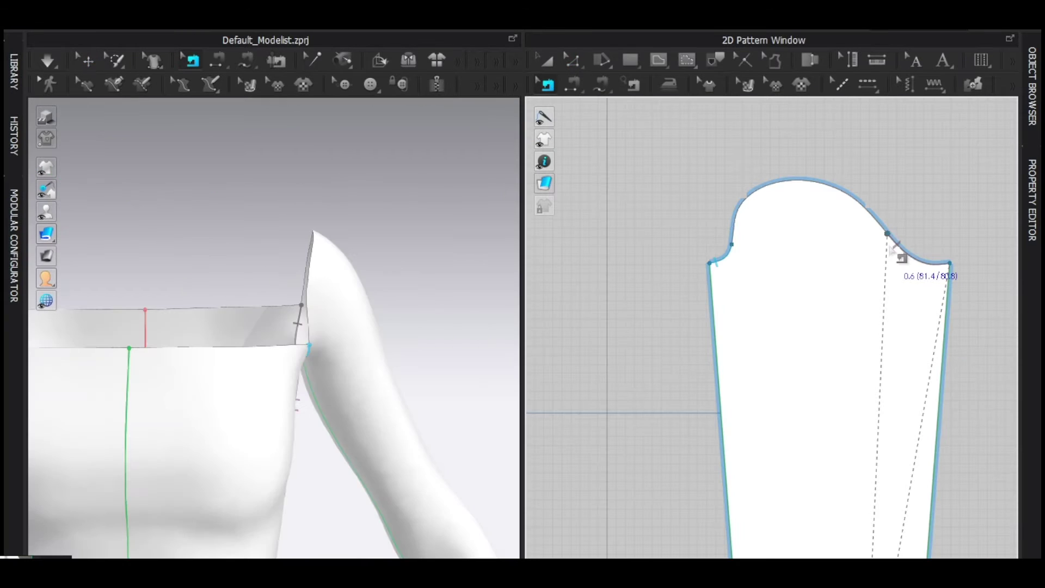
Draw an internal line across the sleeve cap between the two underarm seam points and delete the separated cap pieces
key("v")
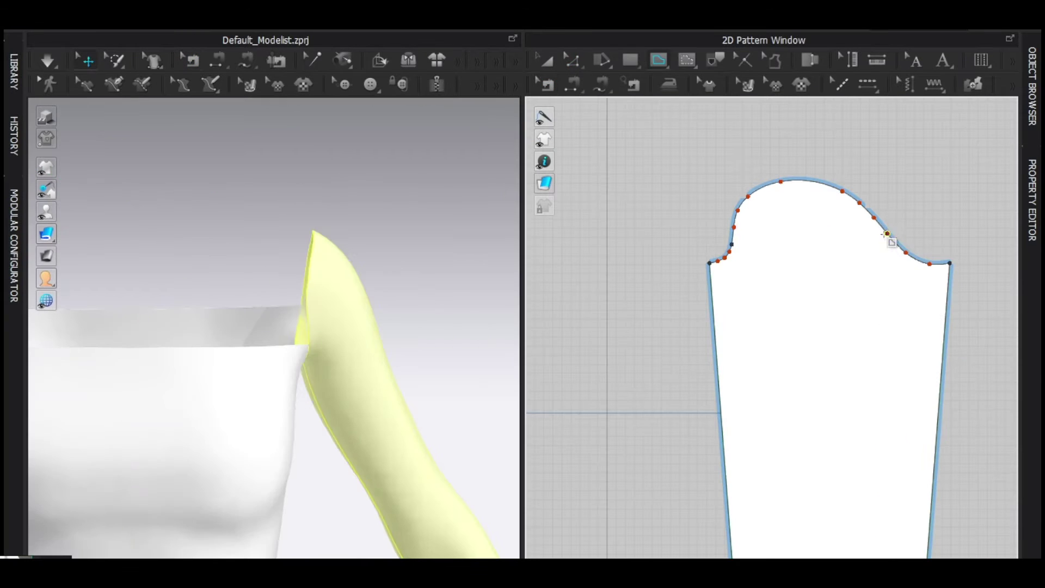
left_click(733, 244)
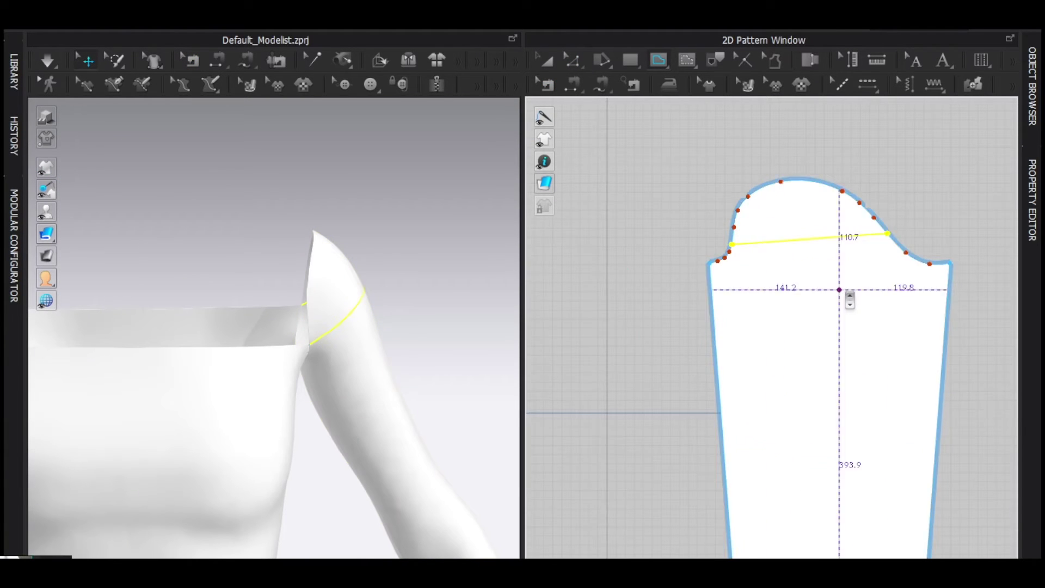
scroll(732, 244, "down", 3)
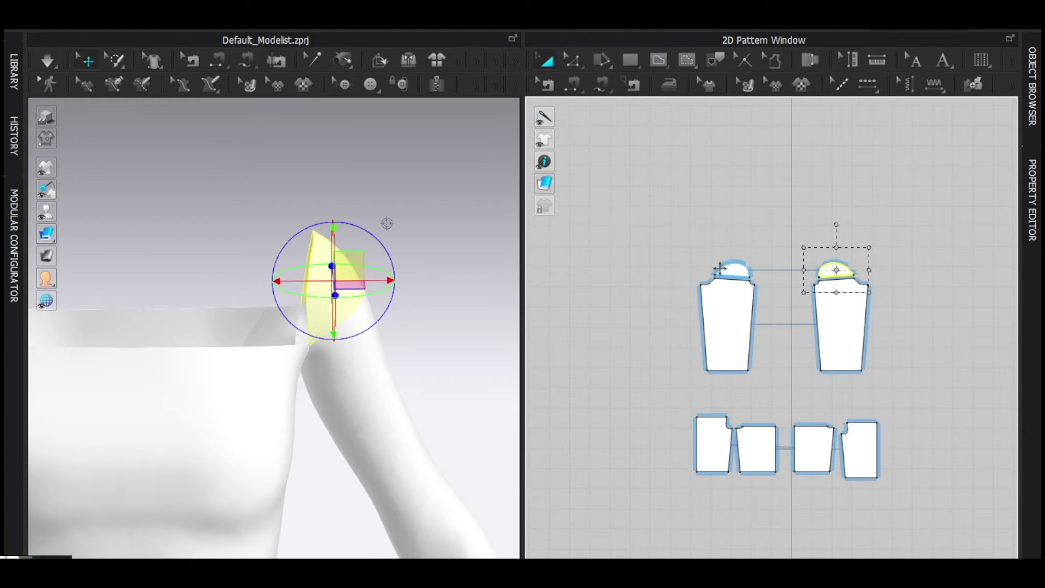
key("Delete")
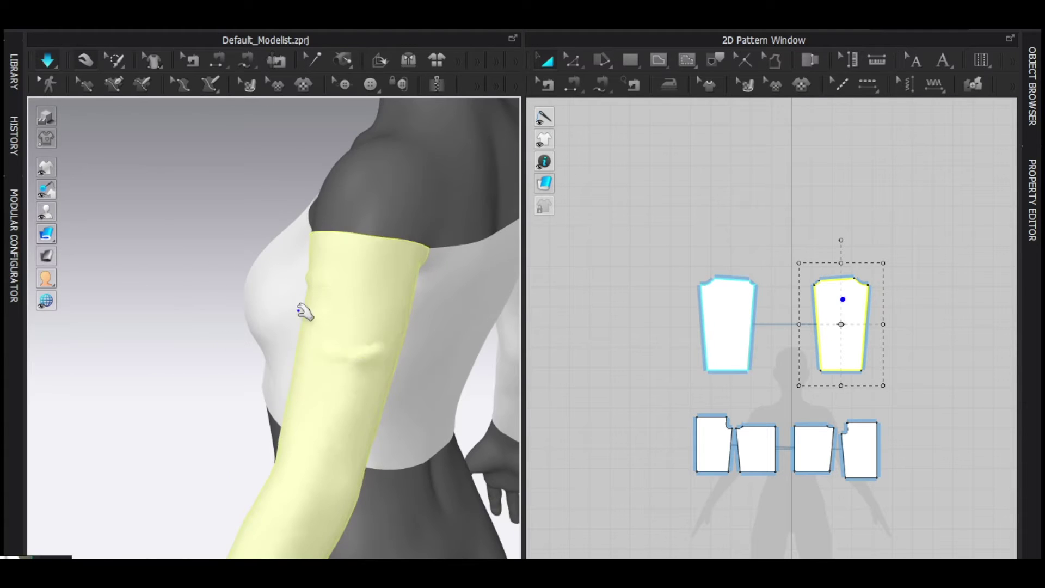
Offset the large circle's outline as one internal line at 50 mm
key("2")
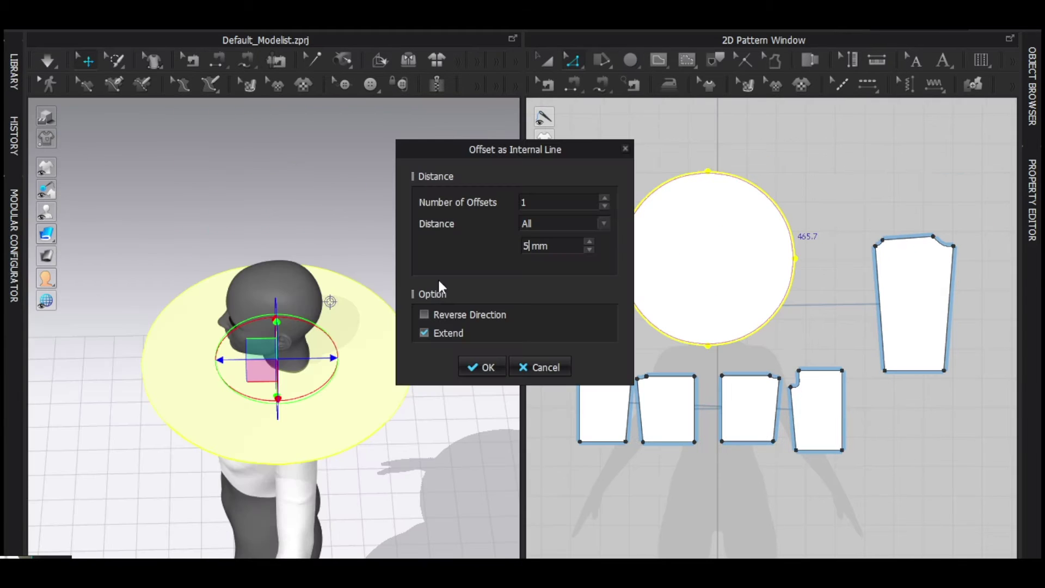
type("50")
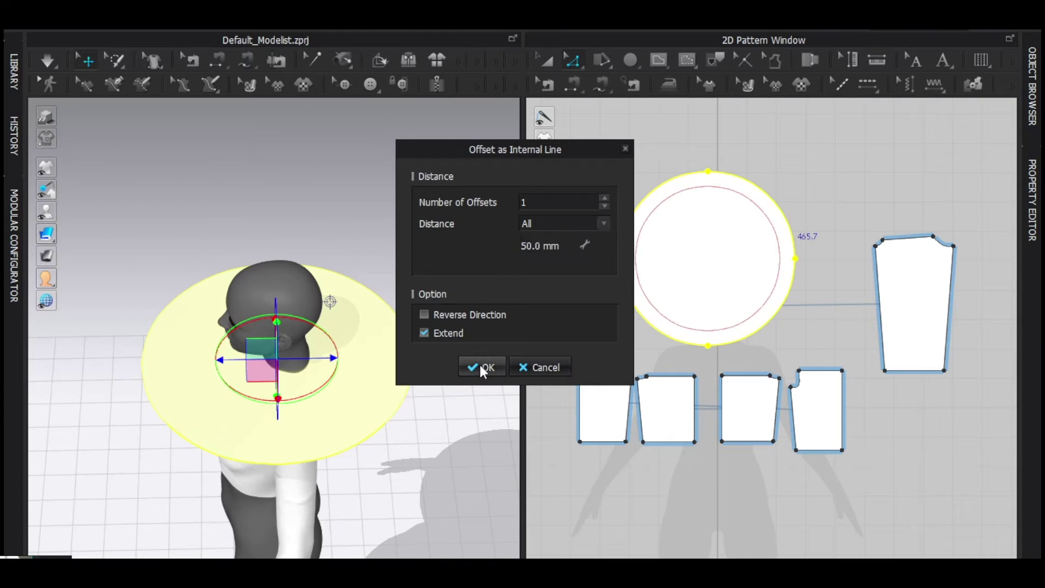
left_click(481, 366)
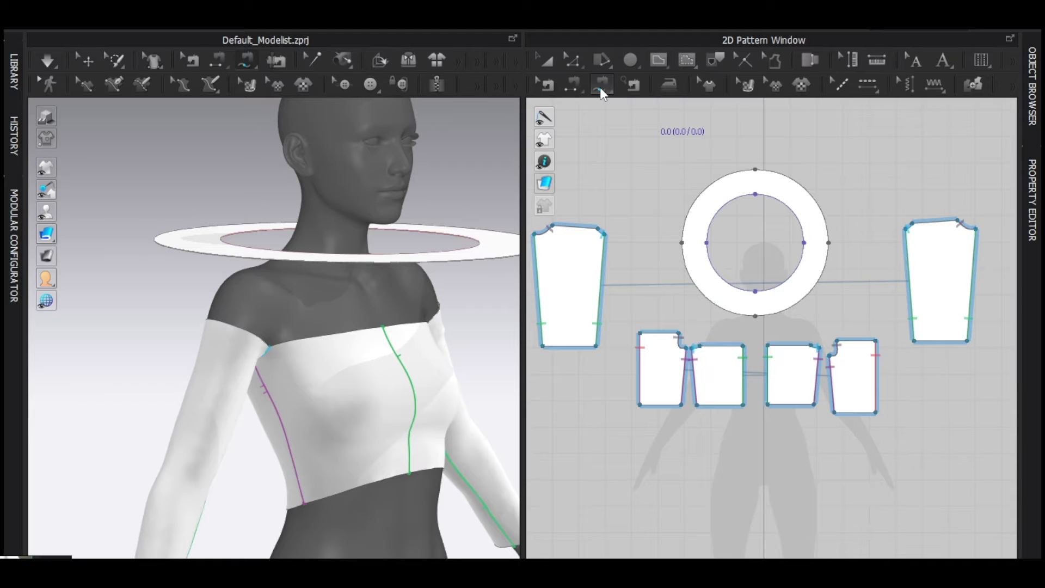
Start an M:N Free Sewing with the top edges of the left front, left sleeve and left back as the M side
left_click(600, 87)
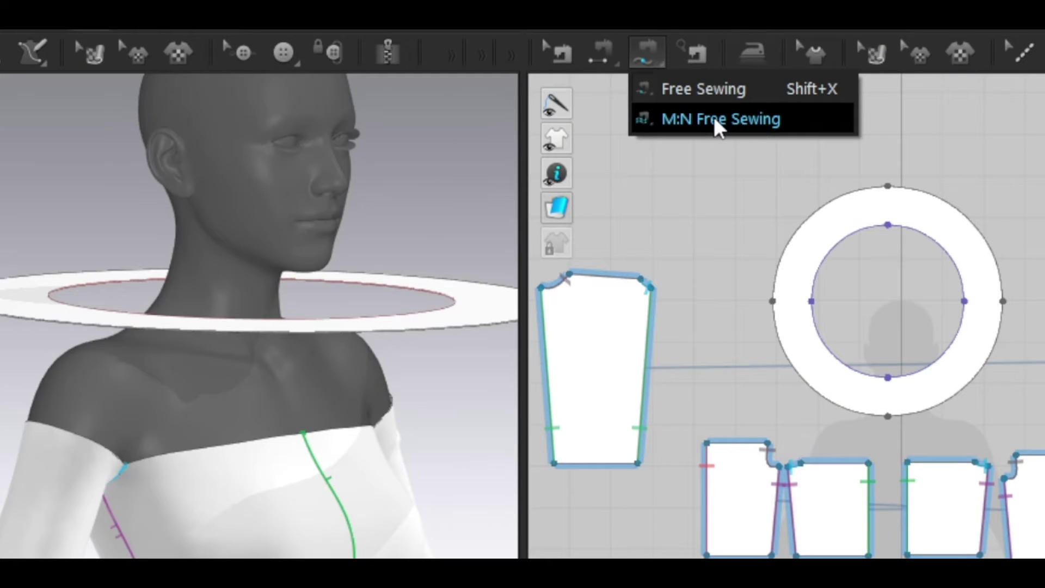
left_click(714, 119)
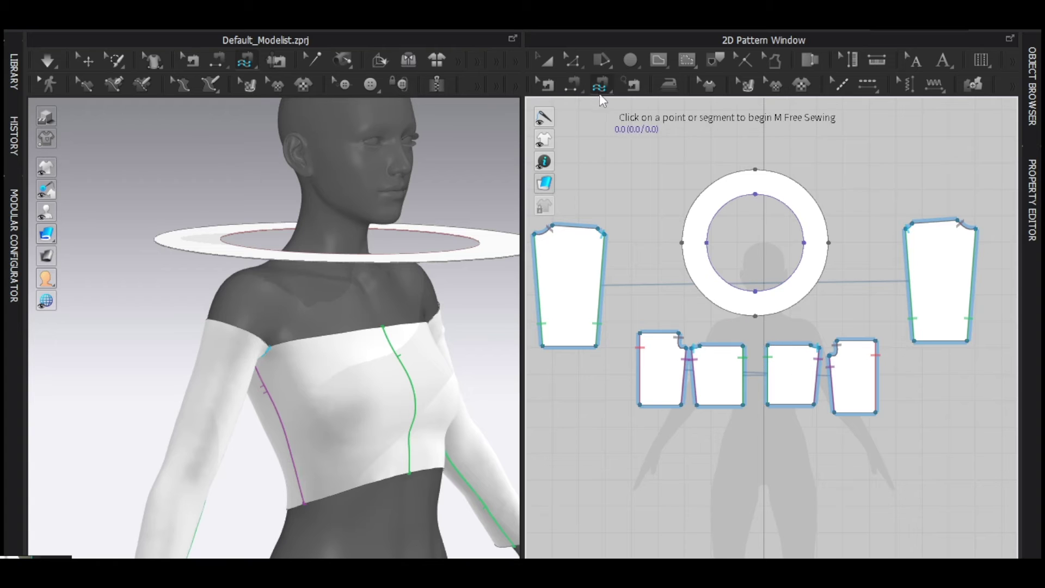
scroll(754, 352, "up", 3)
left_click(769, 331)
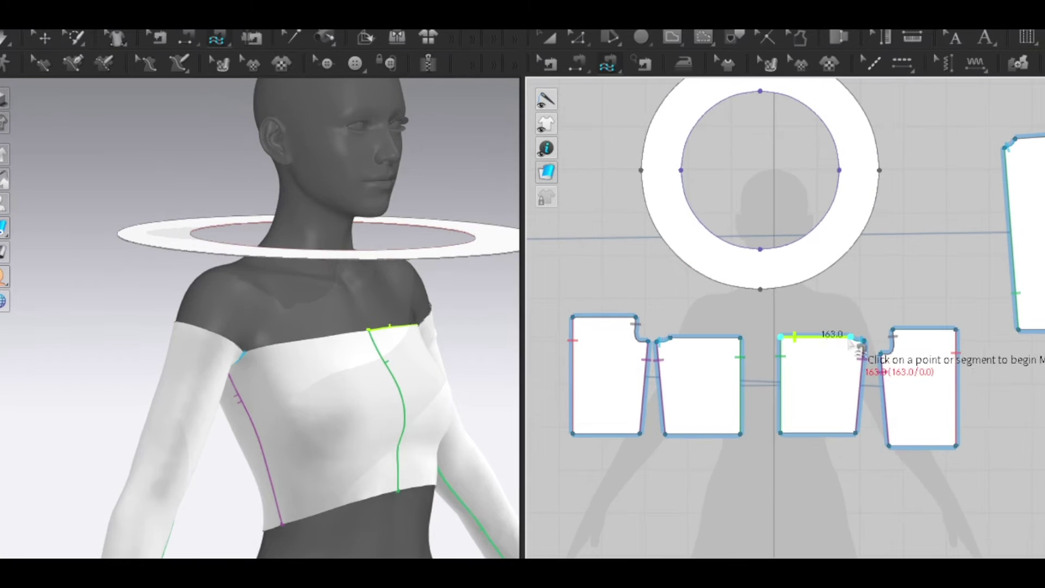
right_click_drag(281, 339, 239, 342)
middle_click_drag(906, 326, 677, 374)
left_click(788, 186)
left_click(861, 181)
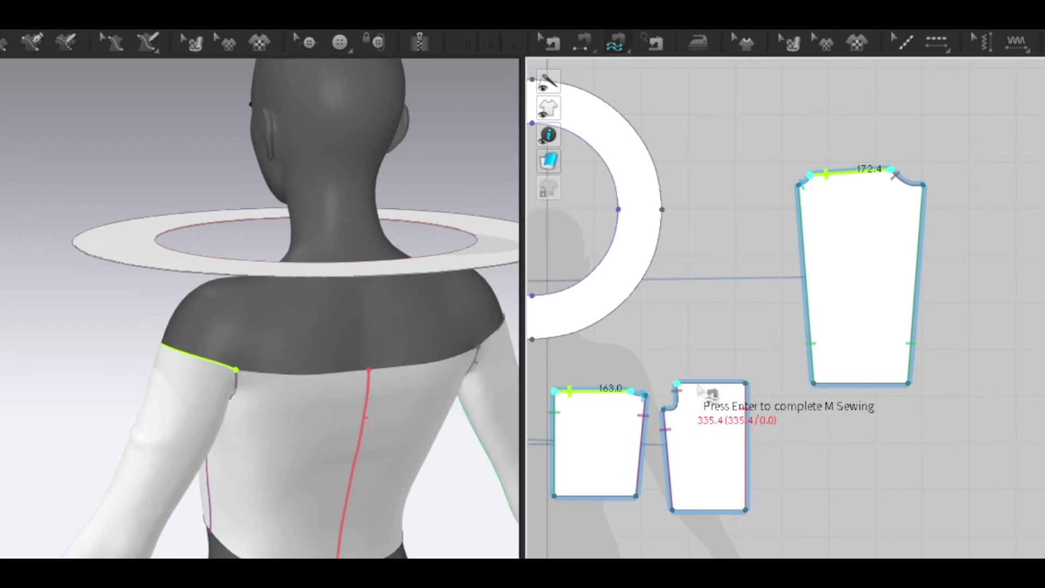
left_click(702, 380)
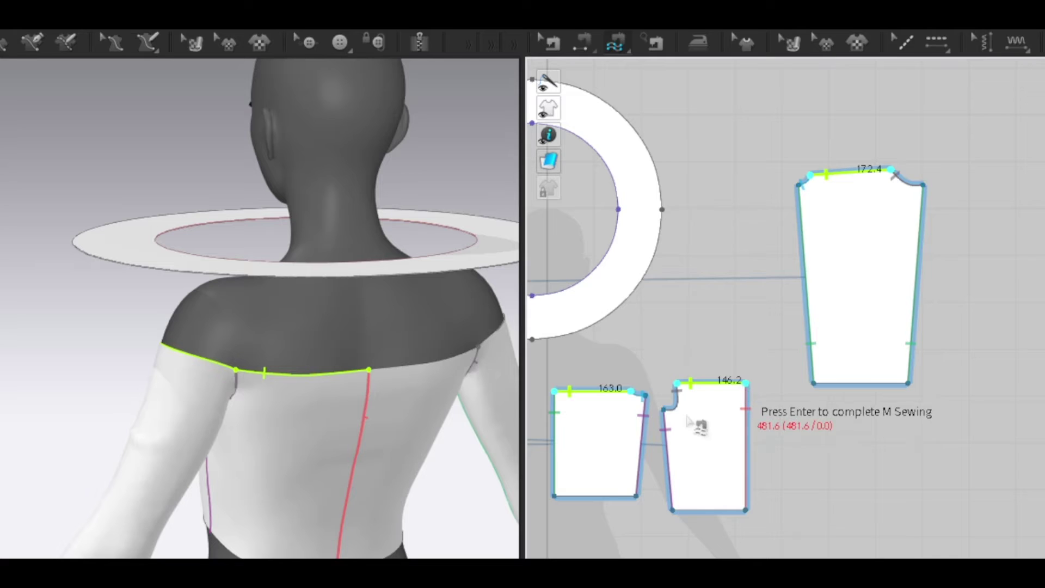
Add the top edges of the right back, right sleeve and right front to the M side of the sewing
middle_click_drag(544, 413, 871, 430)
left_click(729, 381)
middle_click_drag(743, 381, 1010, 500)
left_click(816, 302)
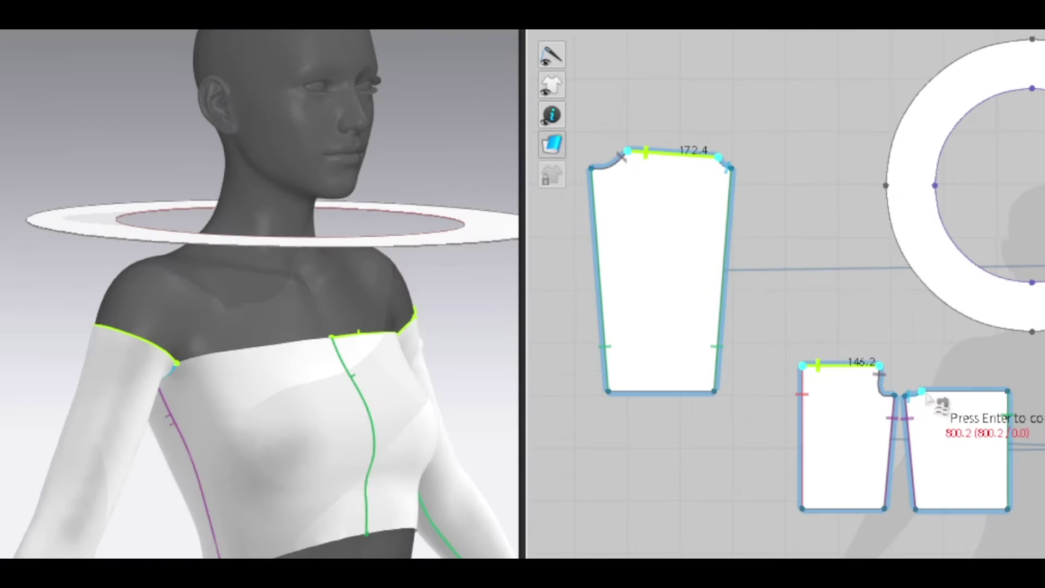
left_click(926, 393)
Sew the joined neckline edges to the ring's full inner circle and simulate the garment
right_click_drag(307, 288, 440, 420)
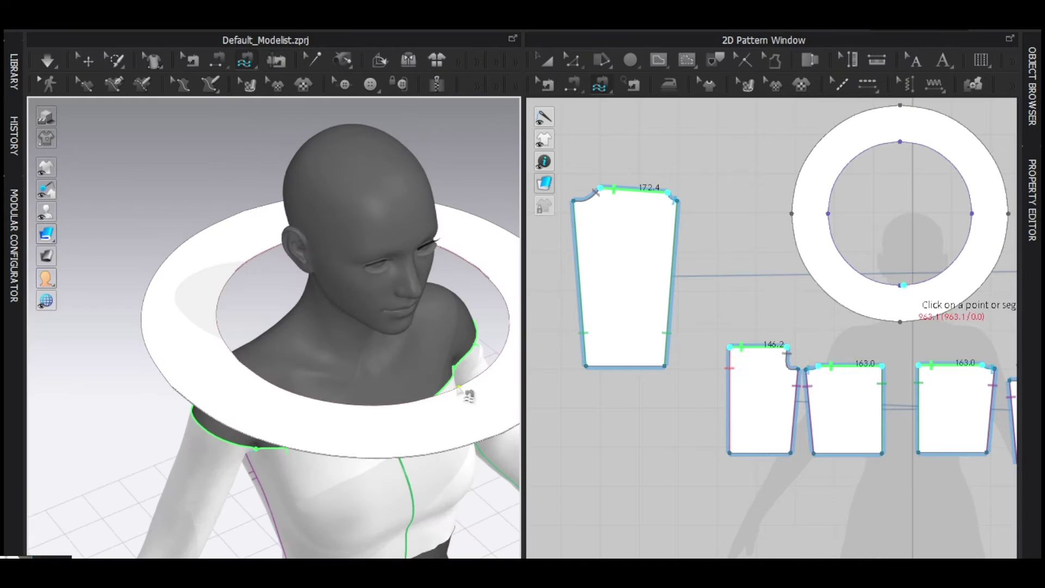
left_click(966, 242)
left_click(896, 289)
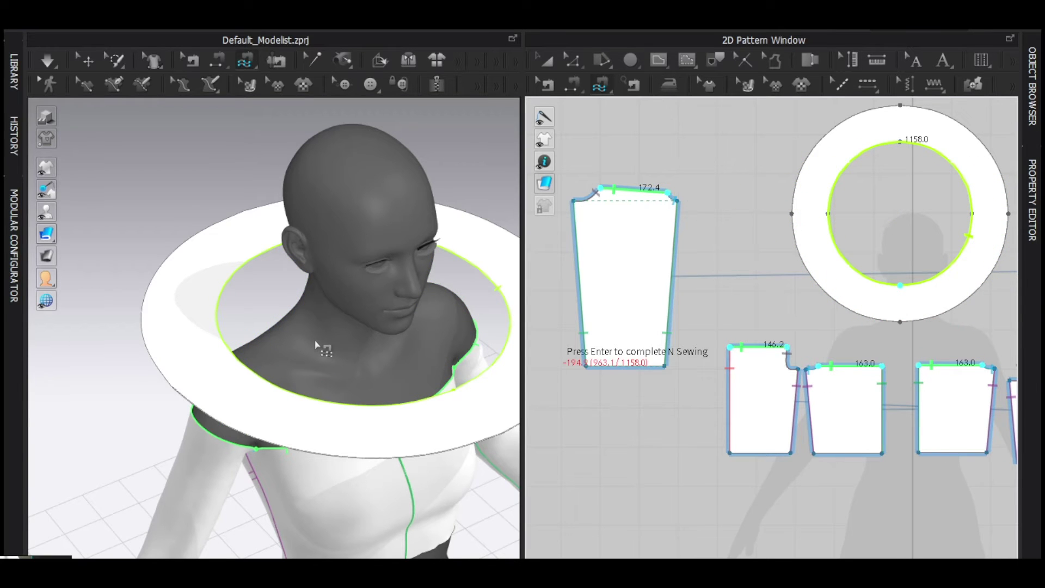
key("Return")
key("2")
key("space")
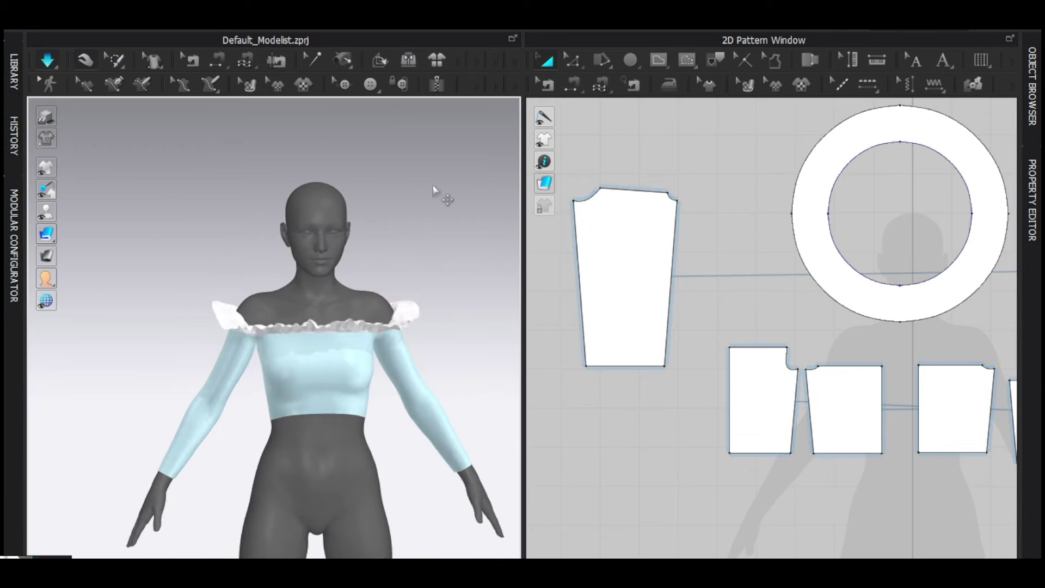
Pull the neckline ruffle down over the bust and upper sleeves during the simulation, and stop simulating
right_click_drag(238, 328, 313, 338)
scroll(236, 354, "up", 3)
left_click(224, 364)
right_click_drag(422, 327, 354, 329)
key("space")
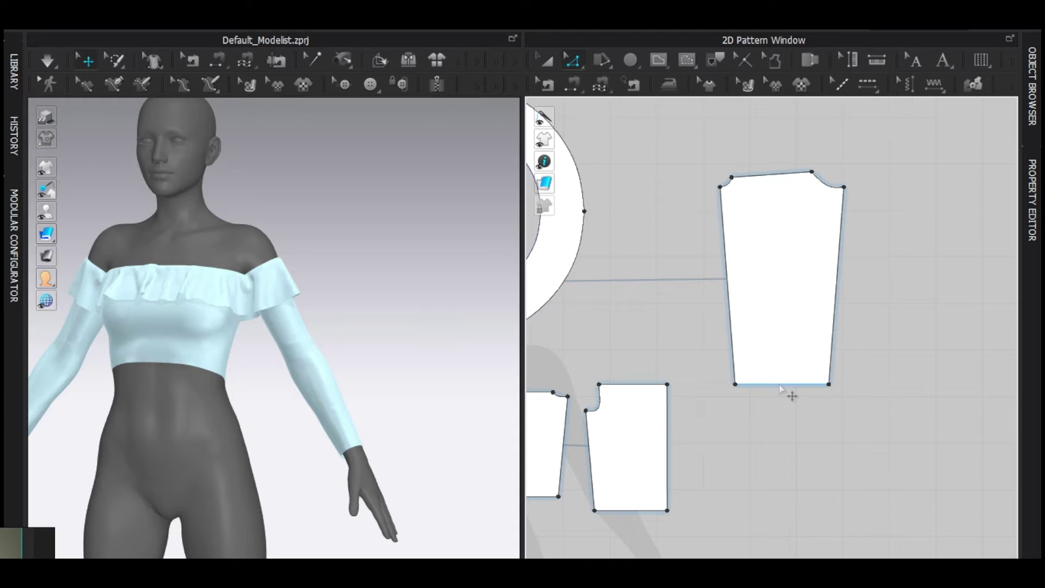
Offset the left sleeve's hem as six evenly spaced internal lines up the sleeve
left_click(782, 388)
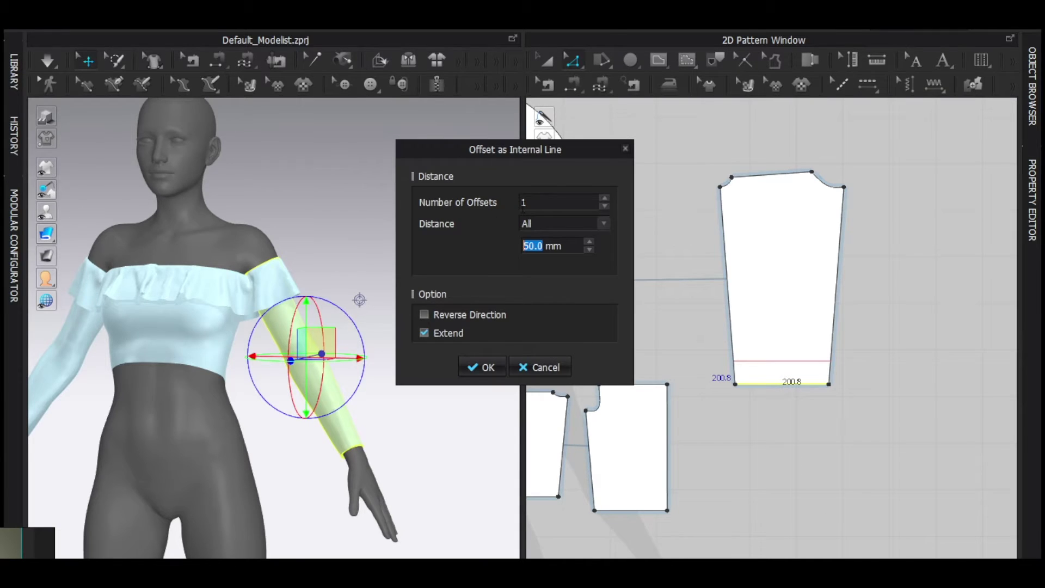
left_click(604, 198)
left_click(604, 198)
left_click(605, 198)
left_click(604, 198)
left_click(604, 198)
double_click(531, 246)
type("605")
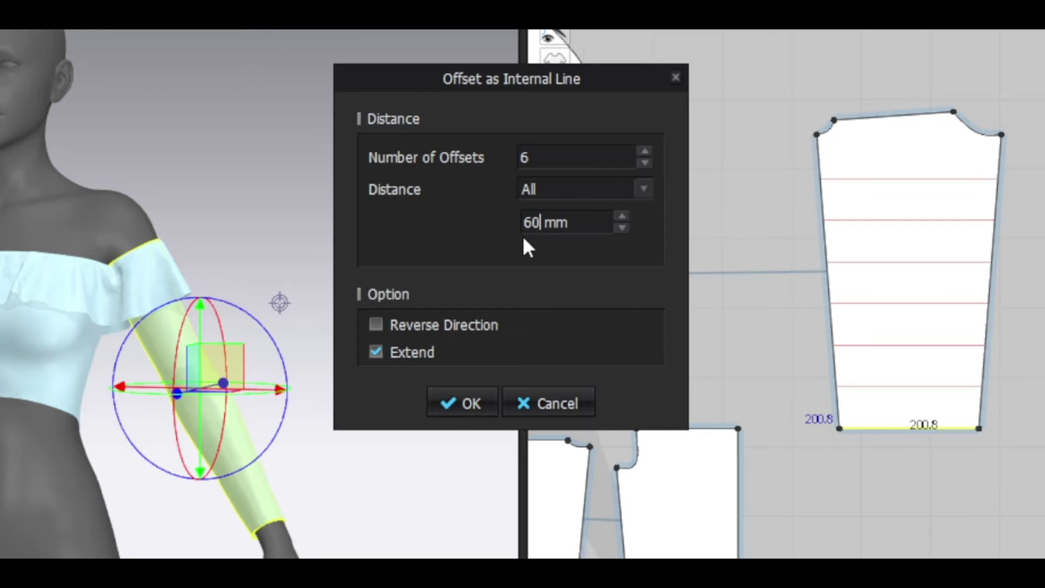
left_click(461, 404)
Create a circular ring pattern beside the left sleeve for the cuff ruffle and shrink its inner circle
scroll(383, 424, "up", 3)
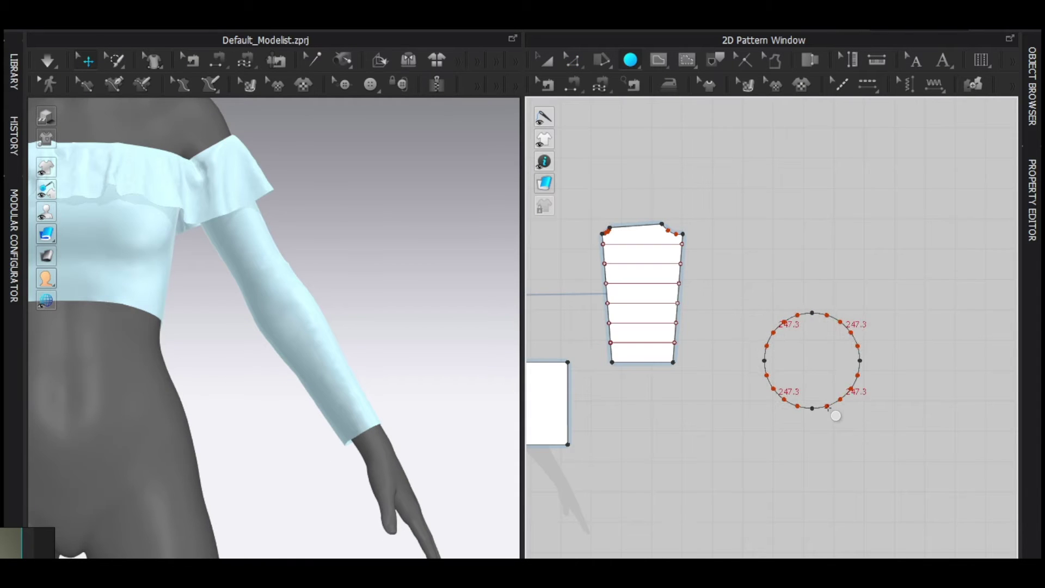
left_click(836, 416)
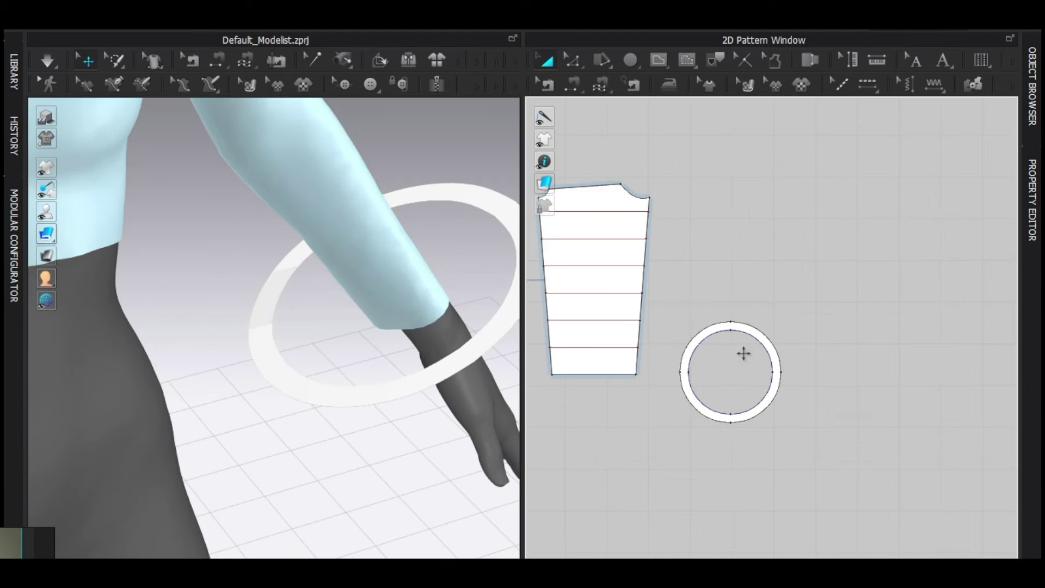
scroll(746, 357, "up", 3)
left_click(761, 322)
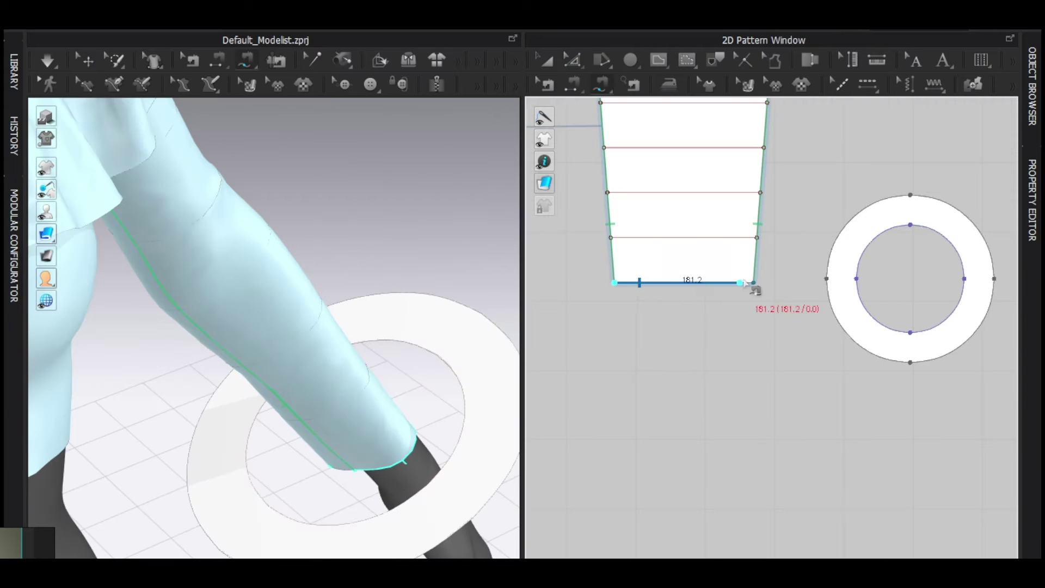
Sew the sleeve hem to the ring's inner circle and enlarge its outer circle to a perimeter of about 932 mm
left_click(744, 282)
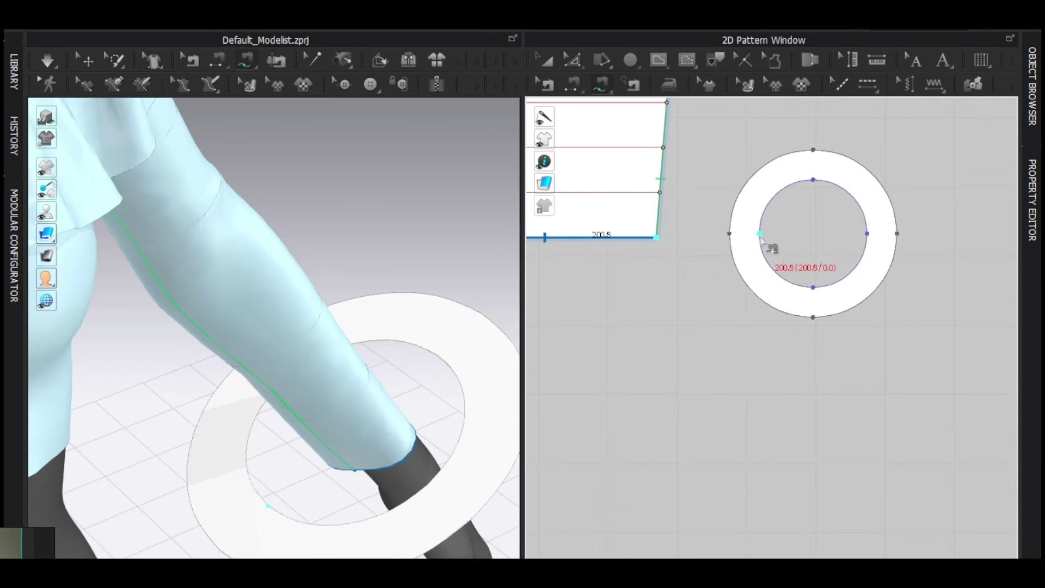
left_click(835, 181)
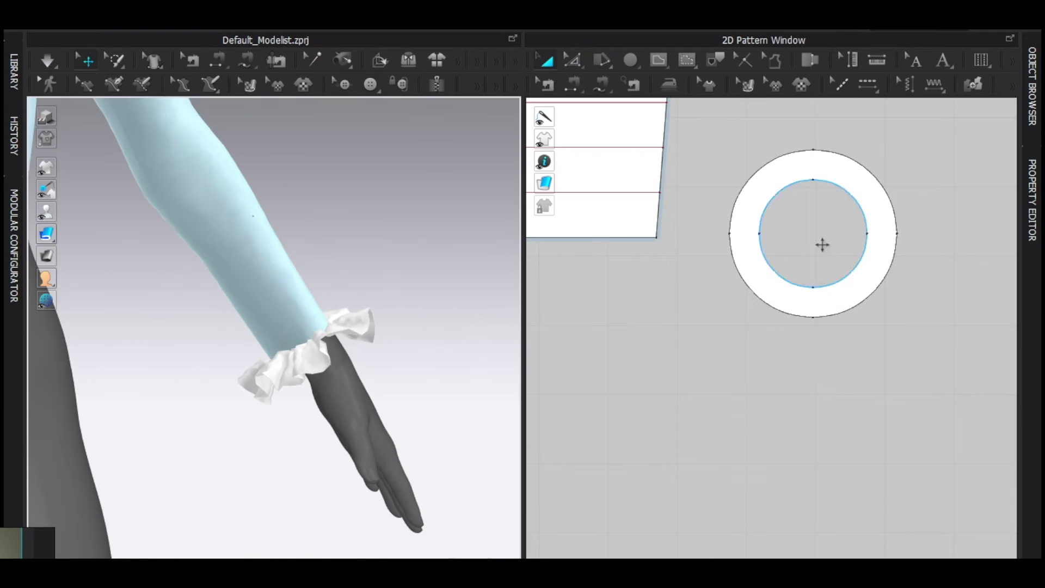
left_click(756, 340)
left_click_drag(882, 207, 908, 181)
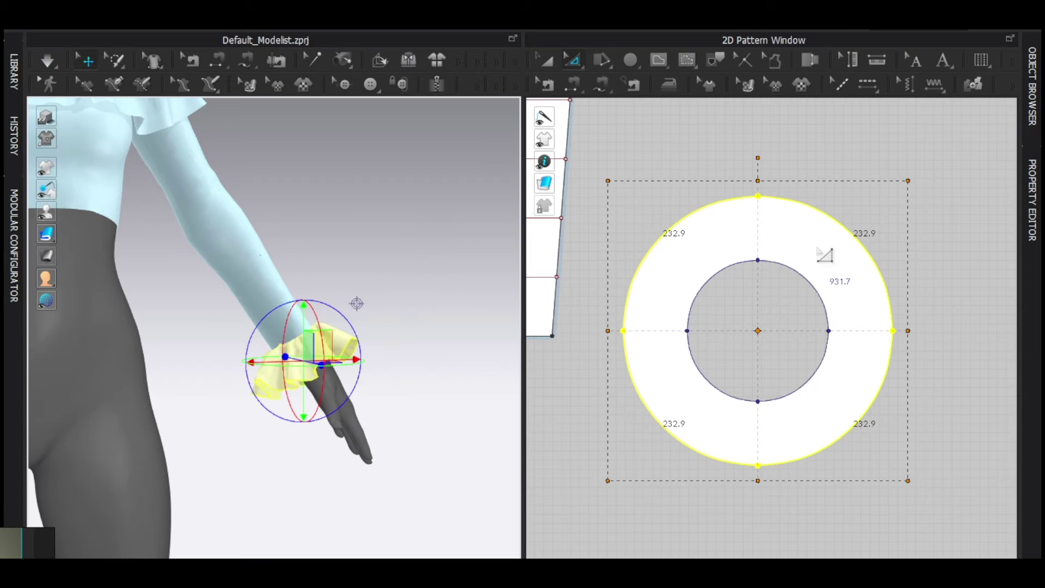
Enlarge the cuff ring's outer circle to a perimeter of about 1208 mm and set the ring's particle distance to 6 mm
scroll(825, 255, "down", 3)
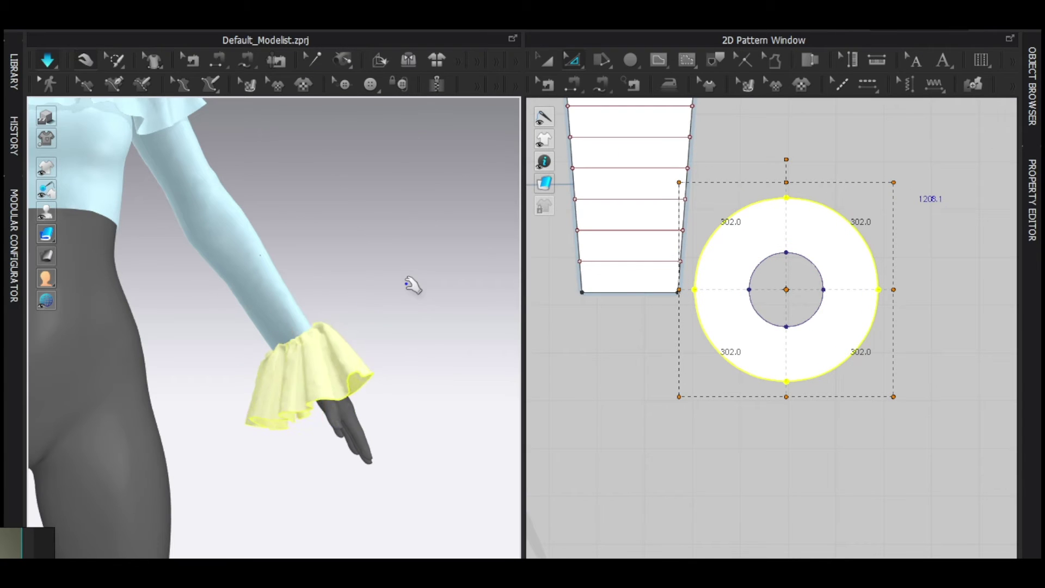
key("space")
left_click(690, 368)
type("6")
key("Return")
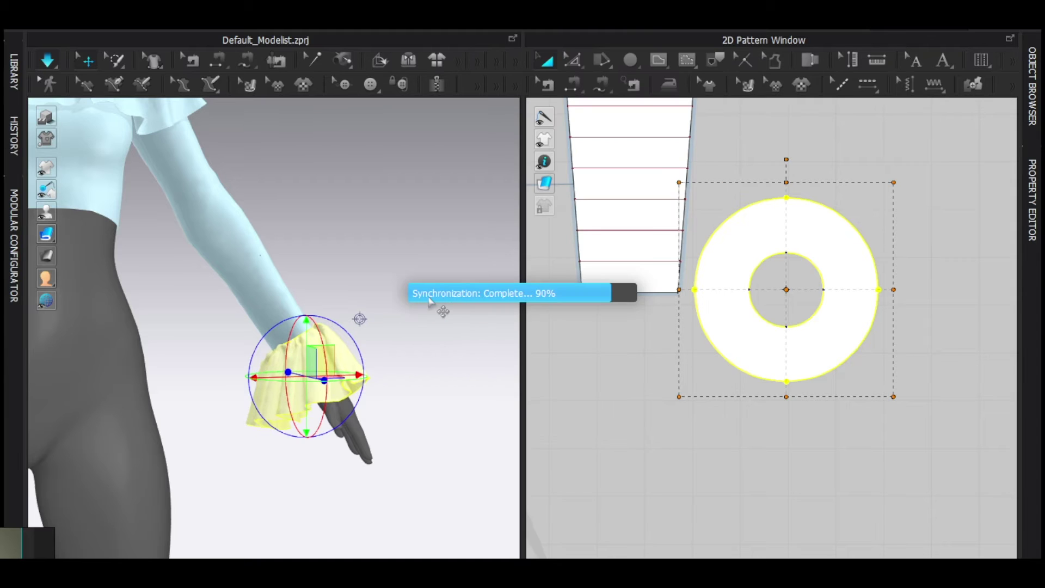
left_click(401, 293)
Create a layer clone of the cuff ruffle ring and place it directly above the original beside the sleeve
scroll(794, 285, "down", 3)
scroll(784, 350, "up", 3)
left_click(791, 356)
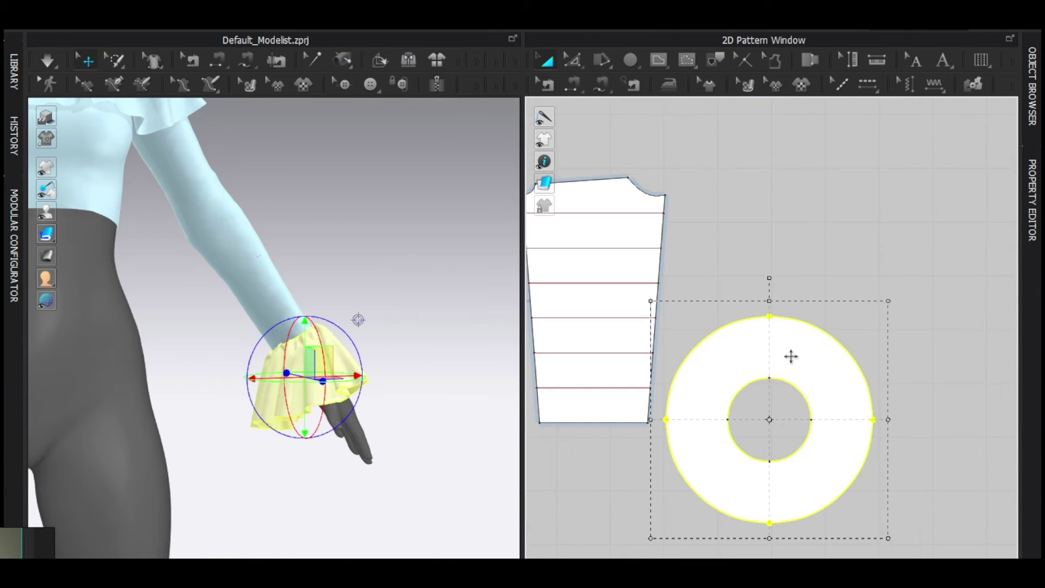
right_click(791, 356)
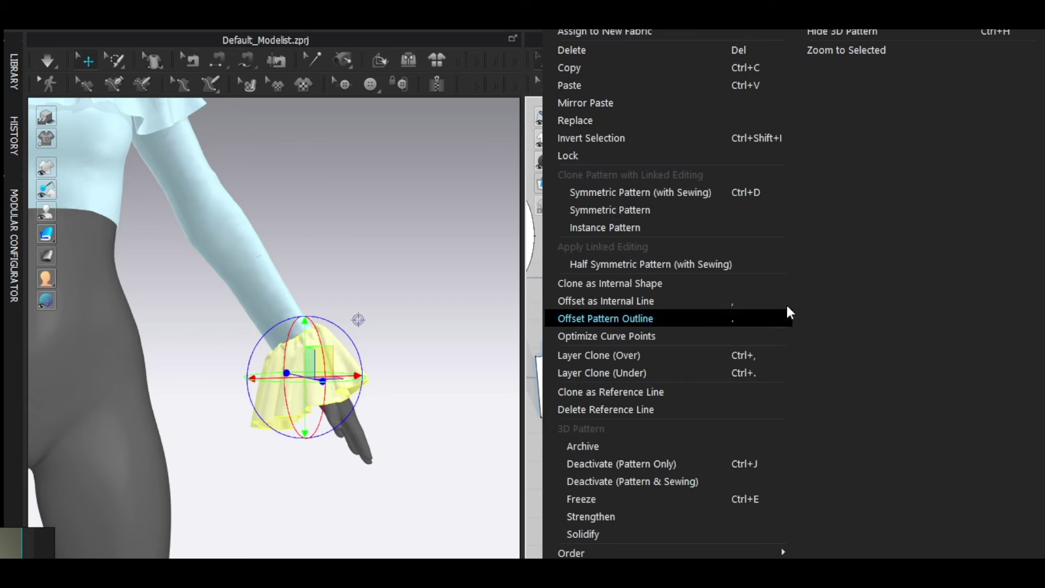
left_click(619, 355)
left_click(763, 250)
right_click(762, 250)
left_click(652, 265)
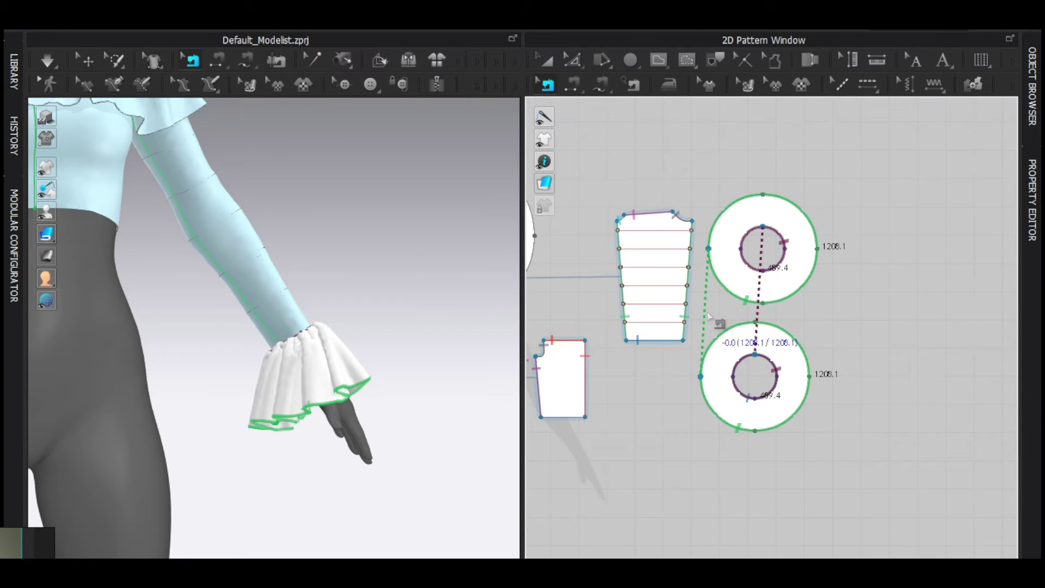
Remove the sewing between the two rings and sew the sleeve's lowest internal line to the cloned ring's inner circle
key("c")
scroll(647, 306, "up", 4)
left_click(754, 350)
scroll(832, 285, "down", 3)
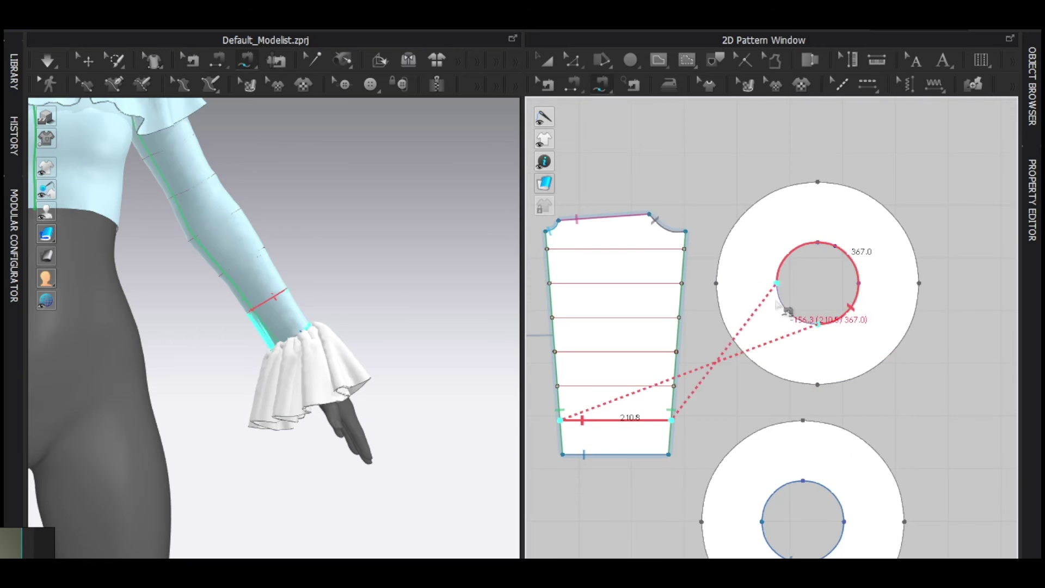
left_click(793, 300)
key("a")
Deactivate the neckline ruffle and simulate the garment so the upper sleeve ruffles settle without it
scroll(419, 256, "up", 4)
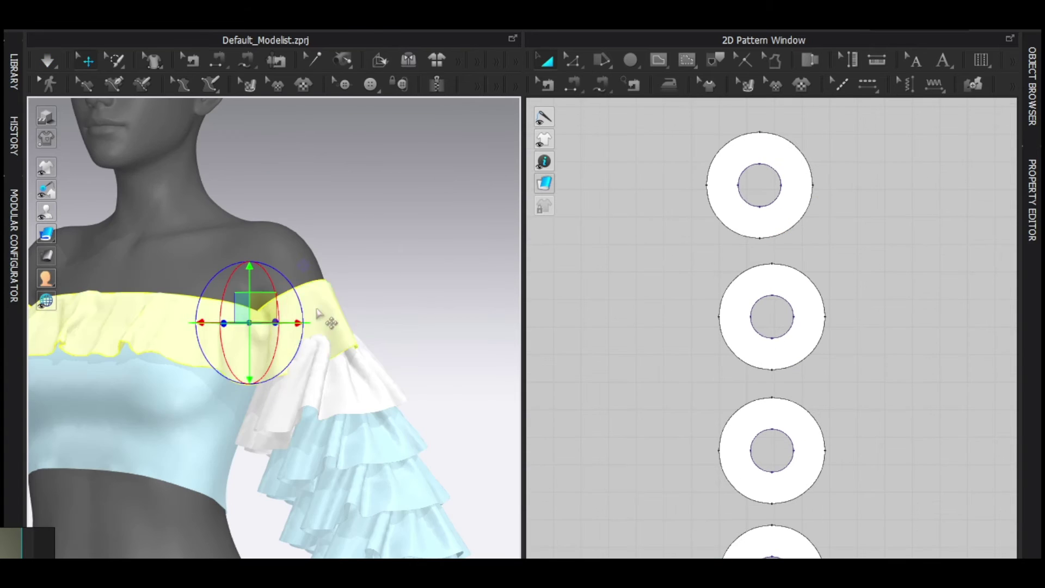
right_click(319, 321)
left_click(385, 147)
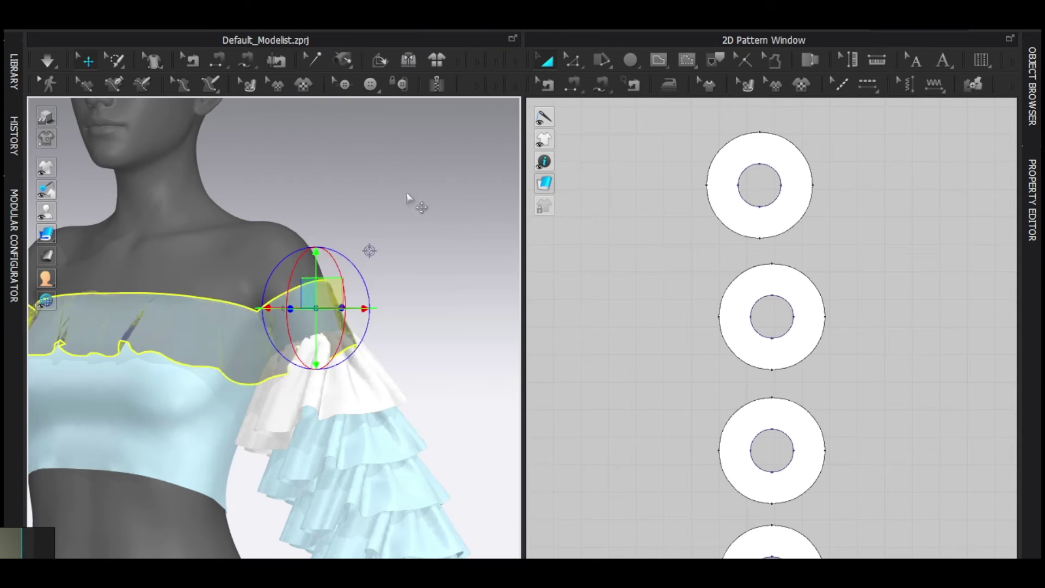
key("space")
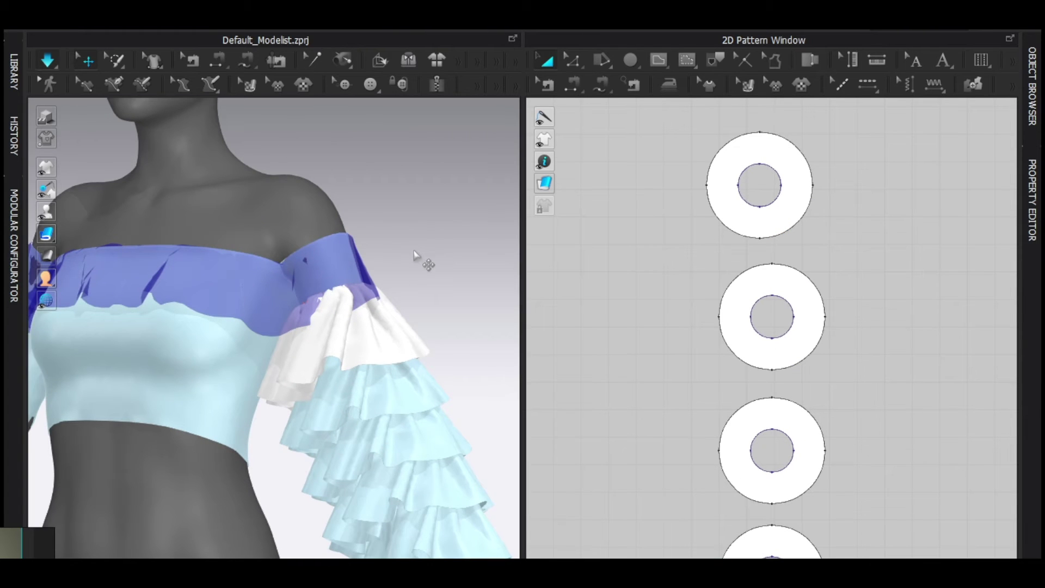
key("q")
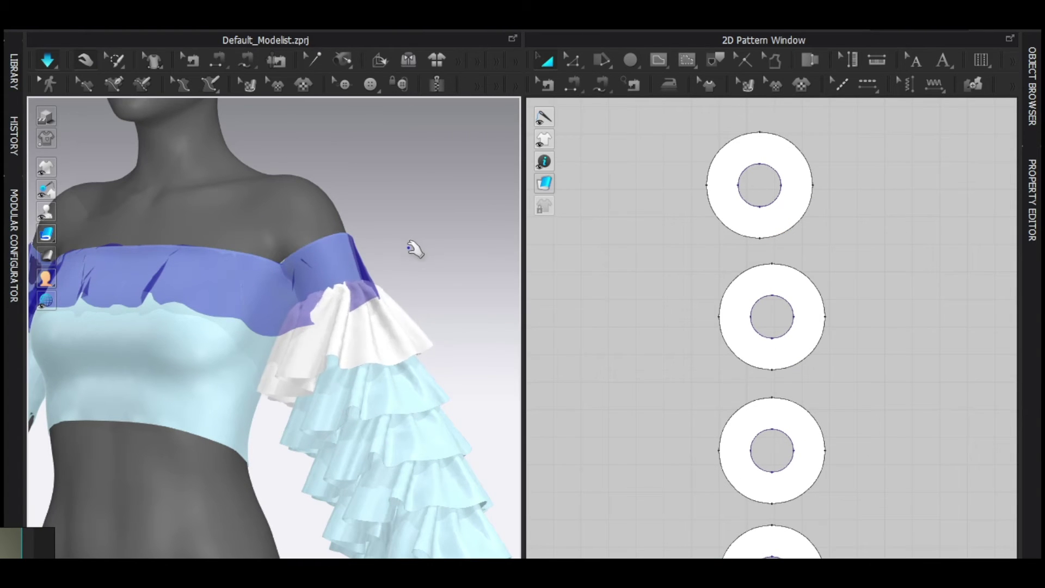
key("space")
Place symmetric copies of the seven sleeve ruffle rings on the opposite side of the patterns, level with the originals
left_click(435, 203)
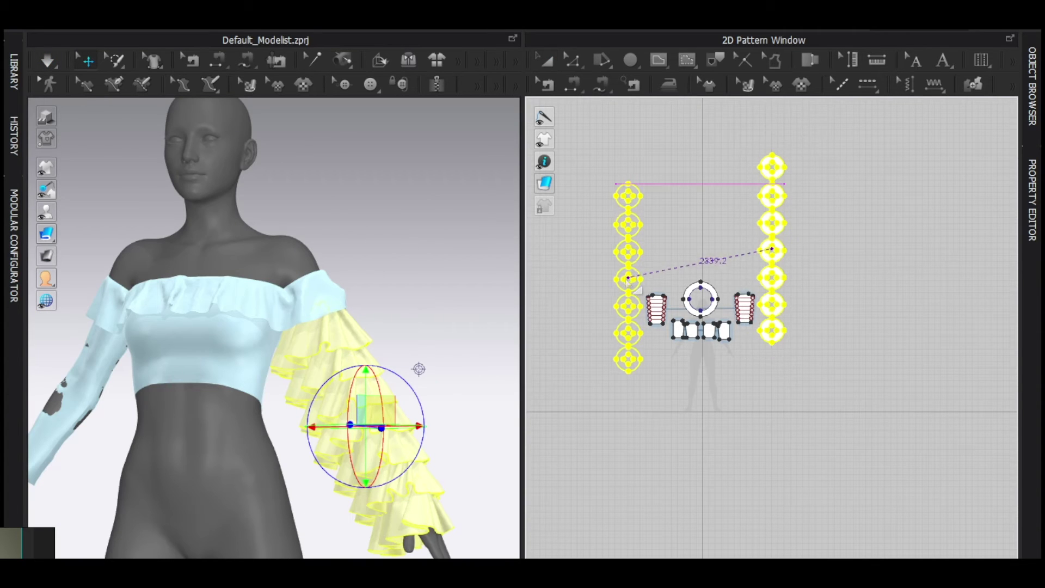
left_click_drag(629, 280, 628, 252)
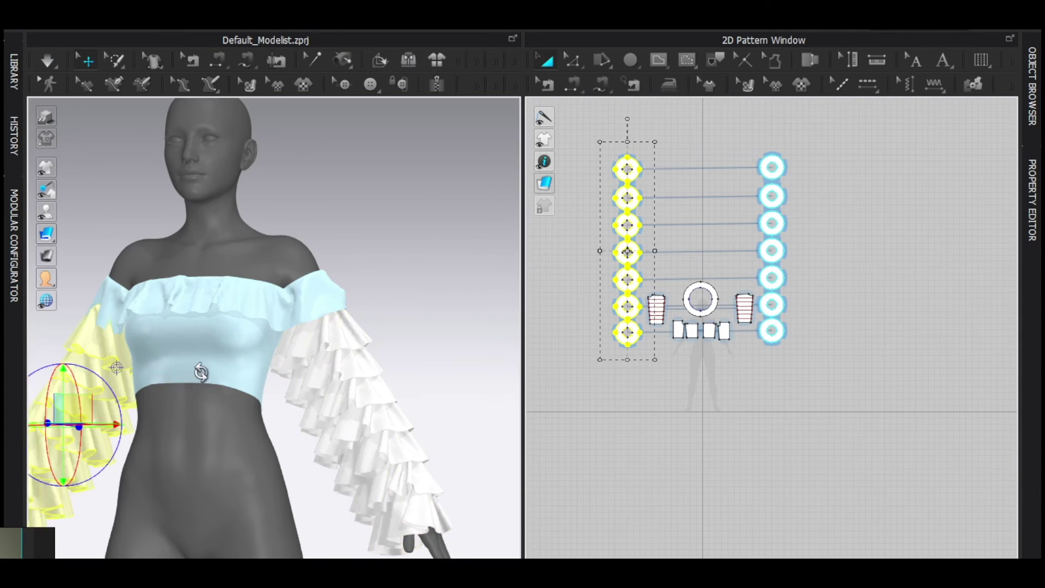
right_click_drag(339, 343, 147, 177)
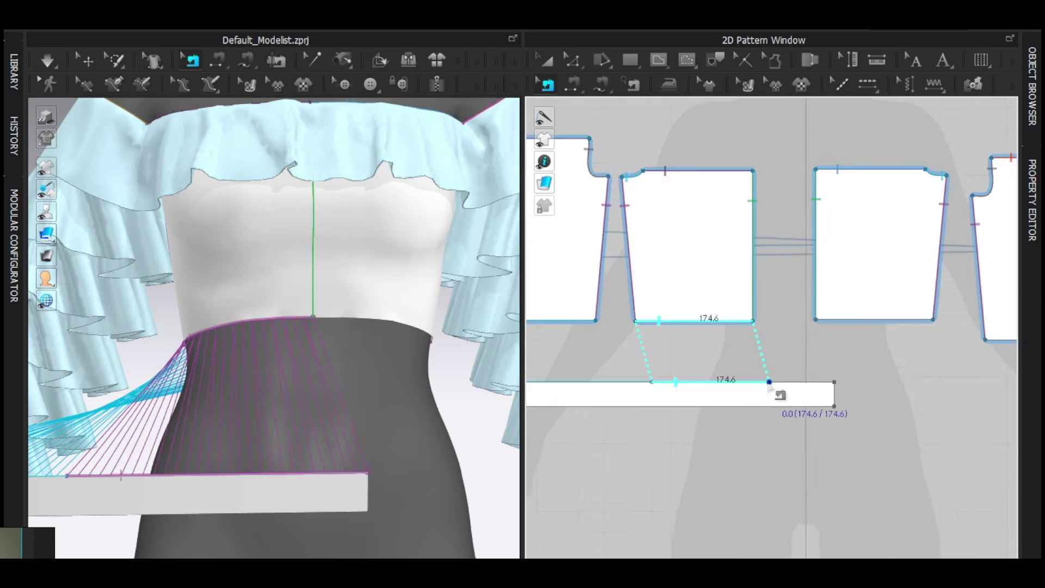
Add a pattern point to the hem band at the start of its seam with the back panel
scroll(777, 392, "up", 3)
right_click(711, 385)
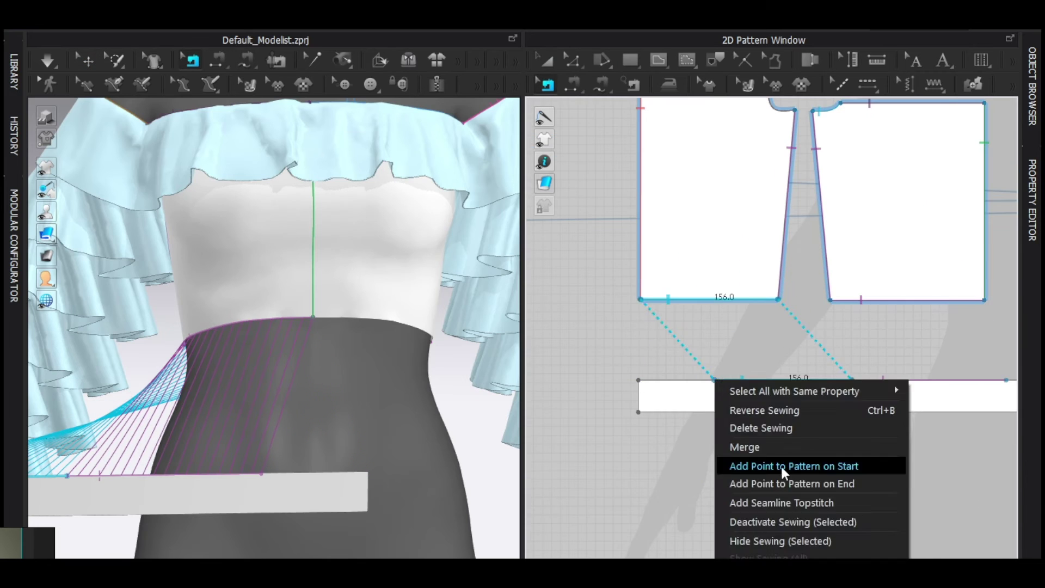
left_click(784, 465)
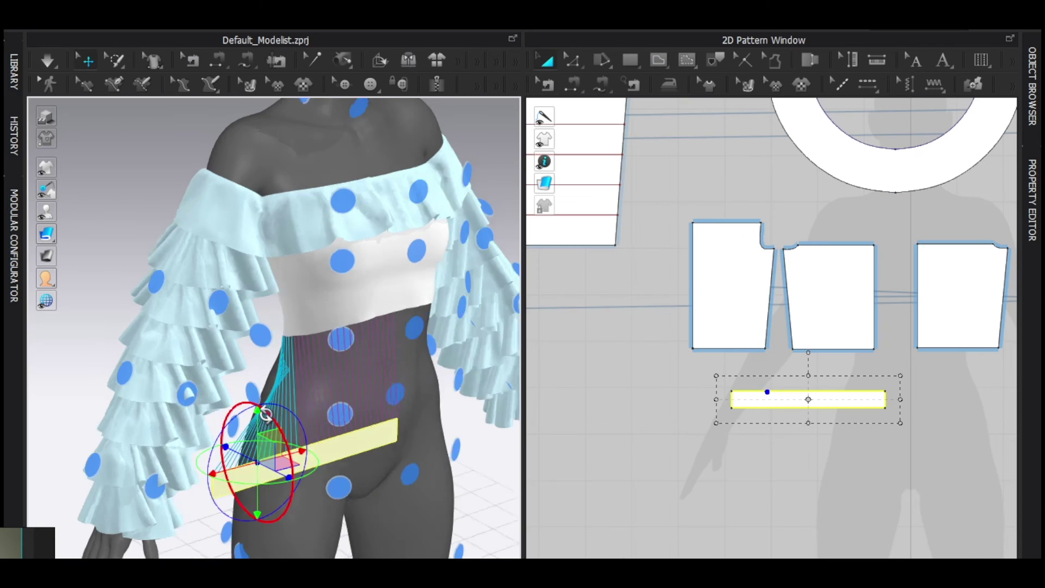
Paste a mirrored copy of the hem band beside the original and simulate both bands onto the top's hem
scroll(250, 390, "up", 3)
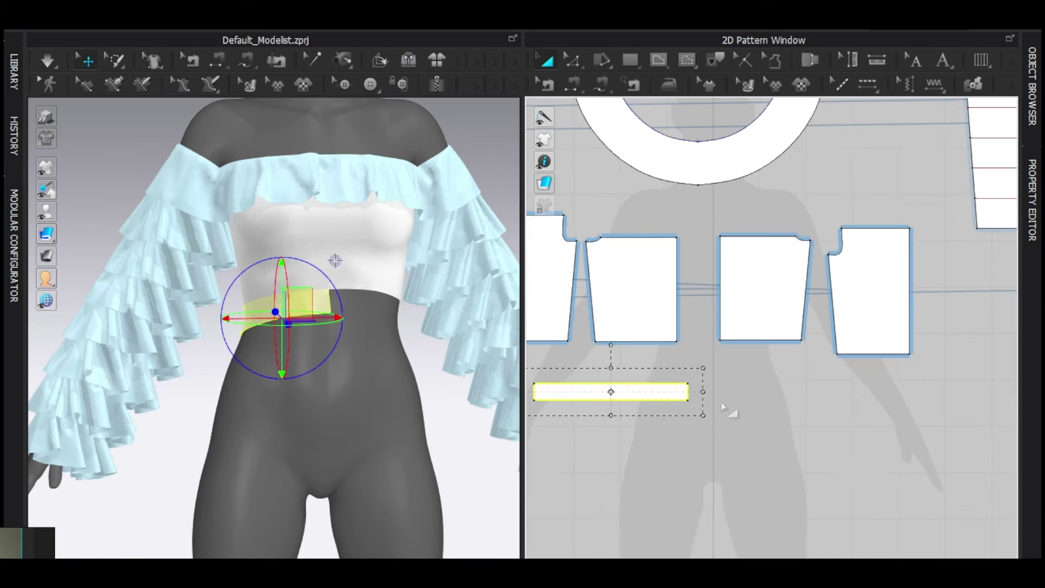
key("ctrl+v")
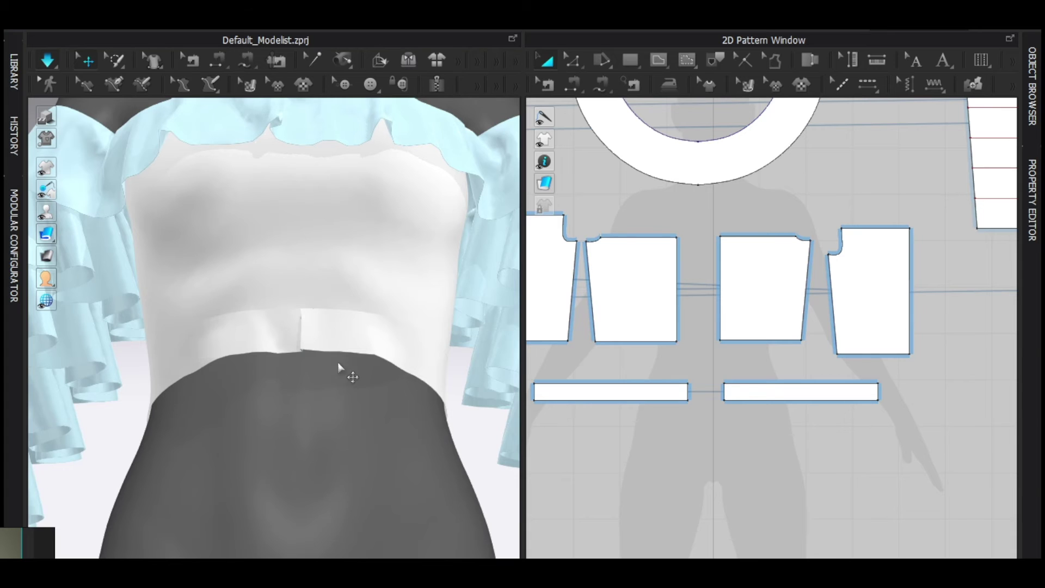
key("space")
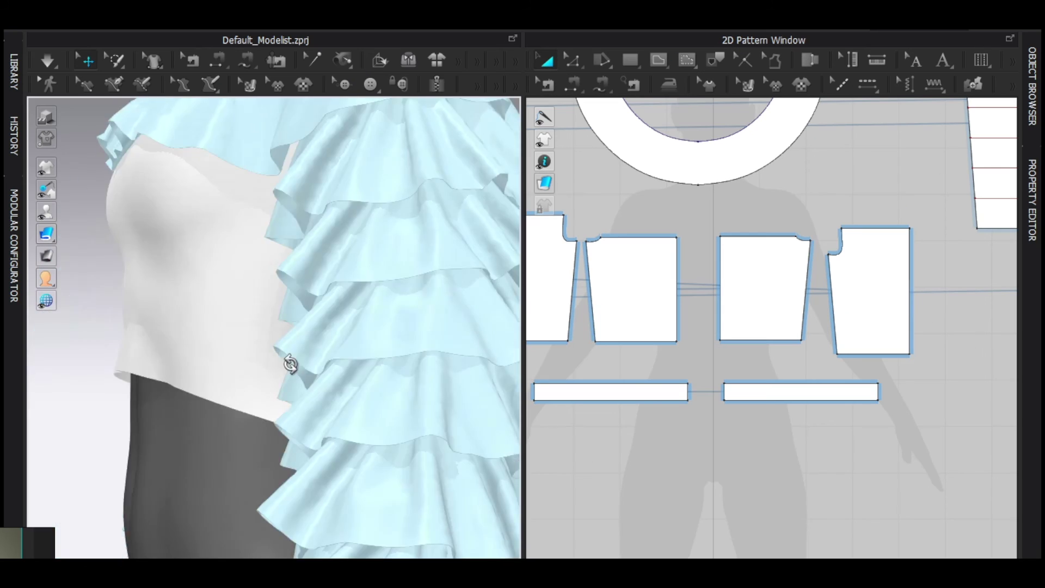
Bend the hem band's front end downward with Fullness (Line), using a 119 mm slash line and about 123 mm fullness line
left_click(601, 60)
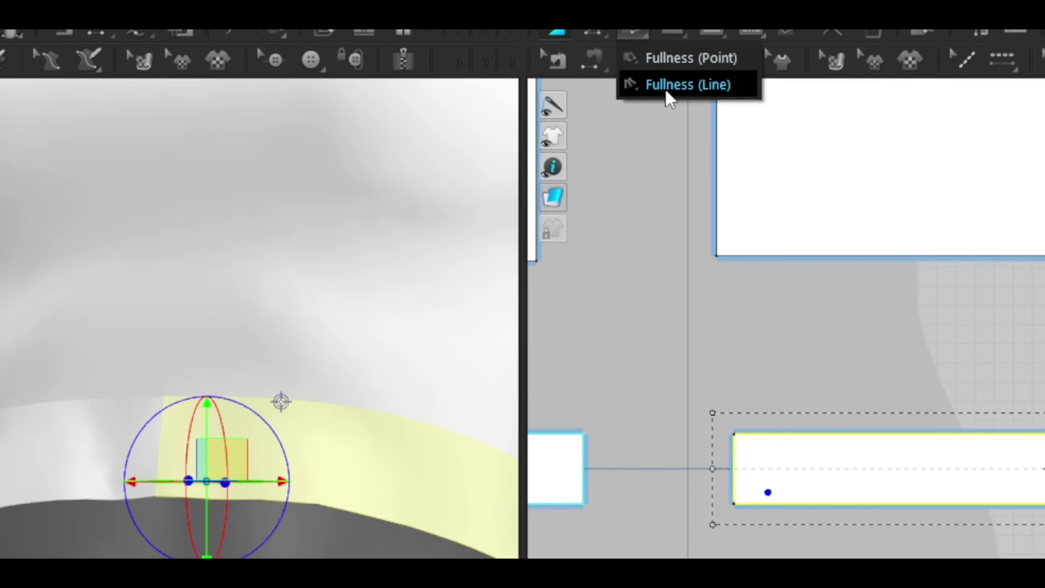
left_click(665, 87)
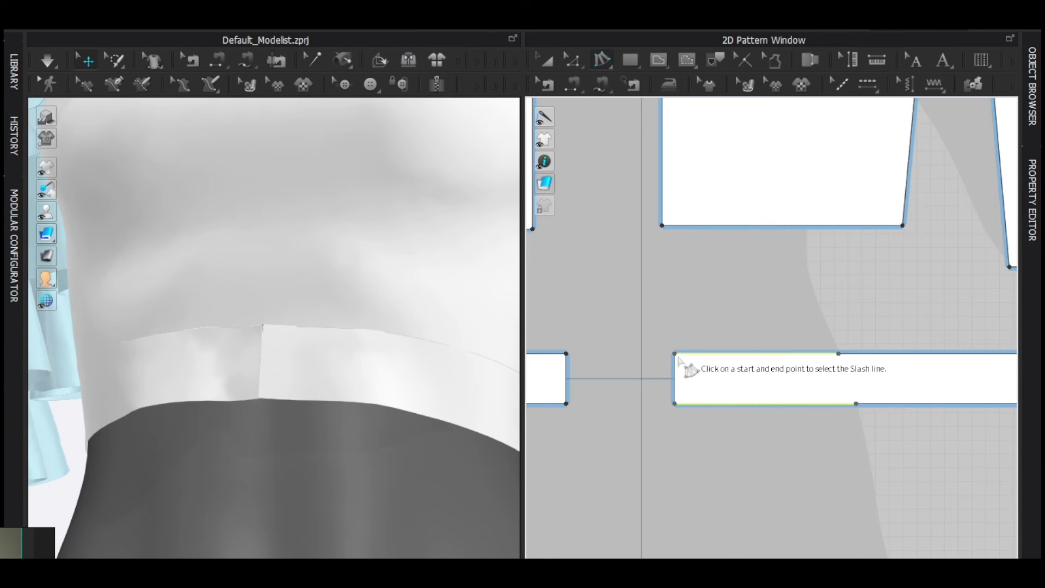
left_click(675, 354)
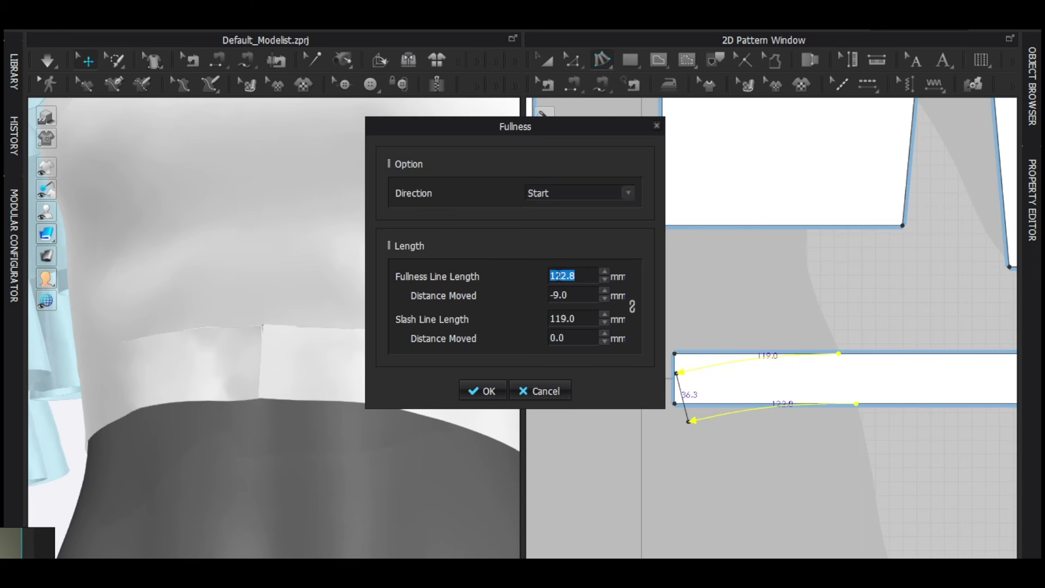
left_click(493, 390)
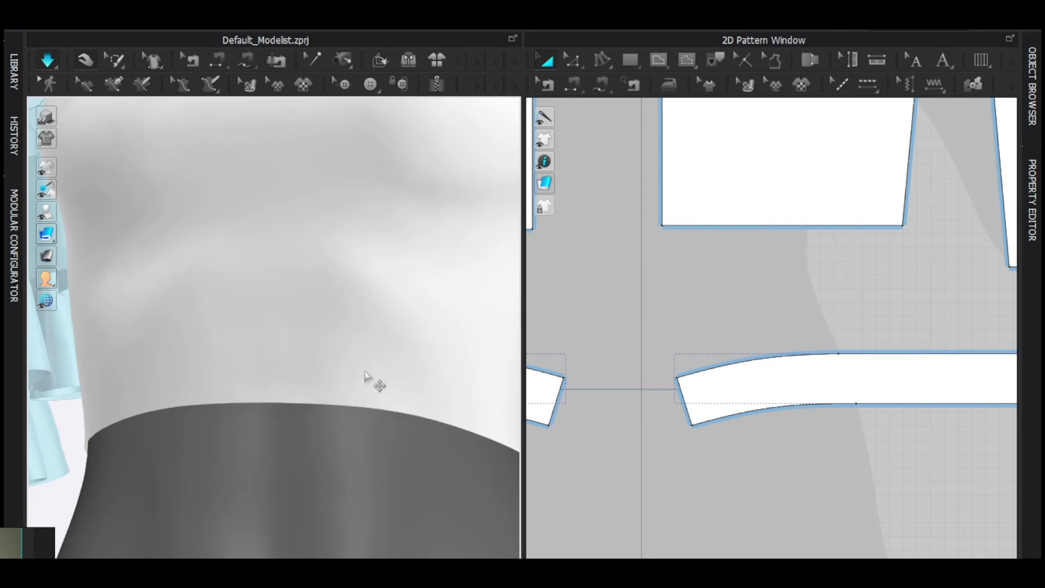
Convert the upper and lower points where the hem bands begin to bend into curve points
scroll(376, 344, "down", 2)
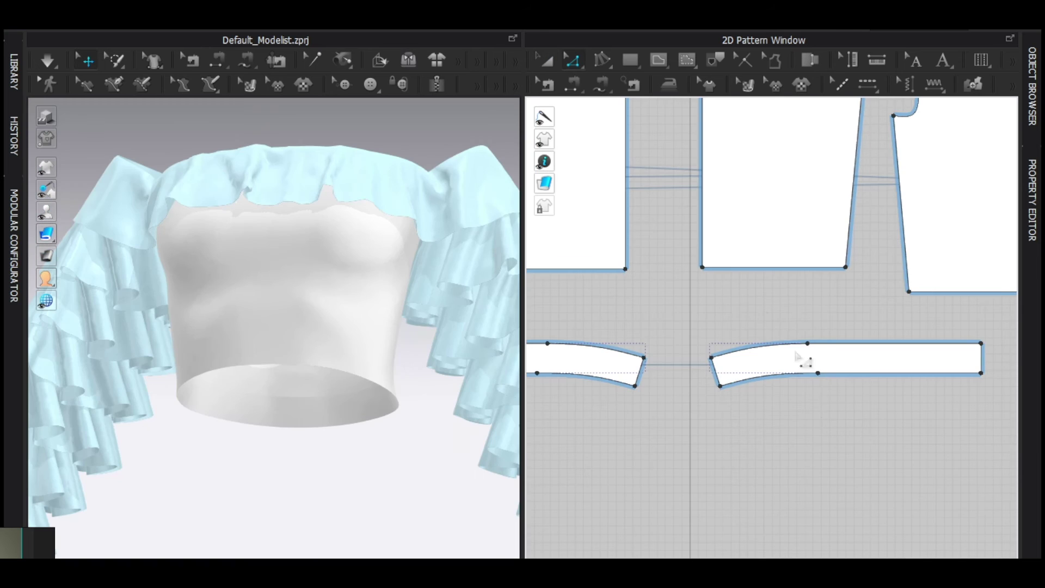
left_click(809, 359)
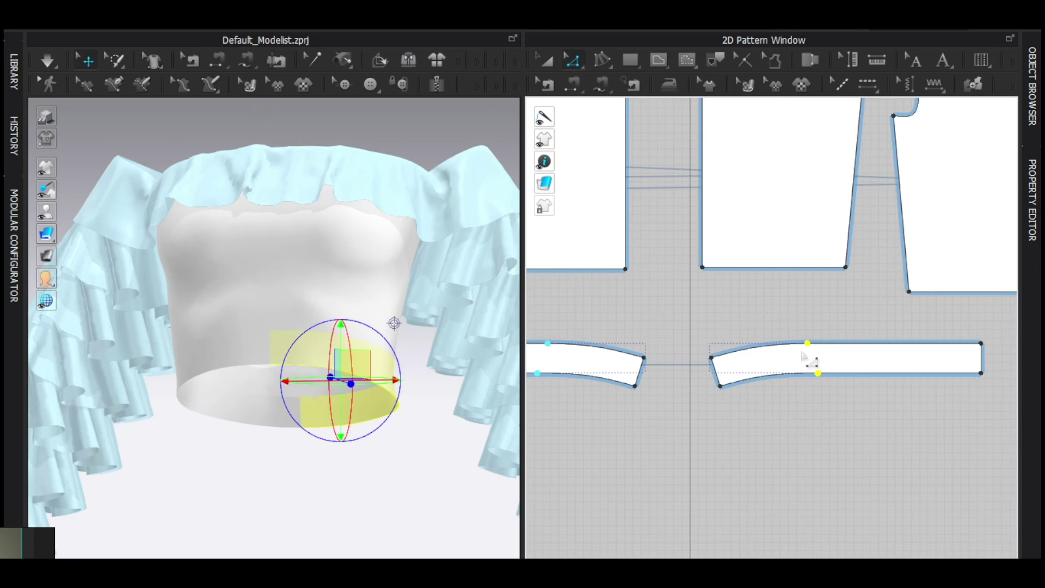
scroll(753, 379, "down", 3)
right_click(785, 389)
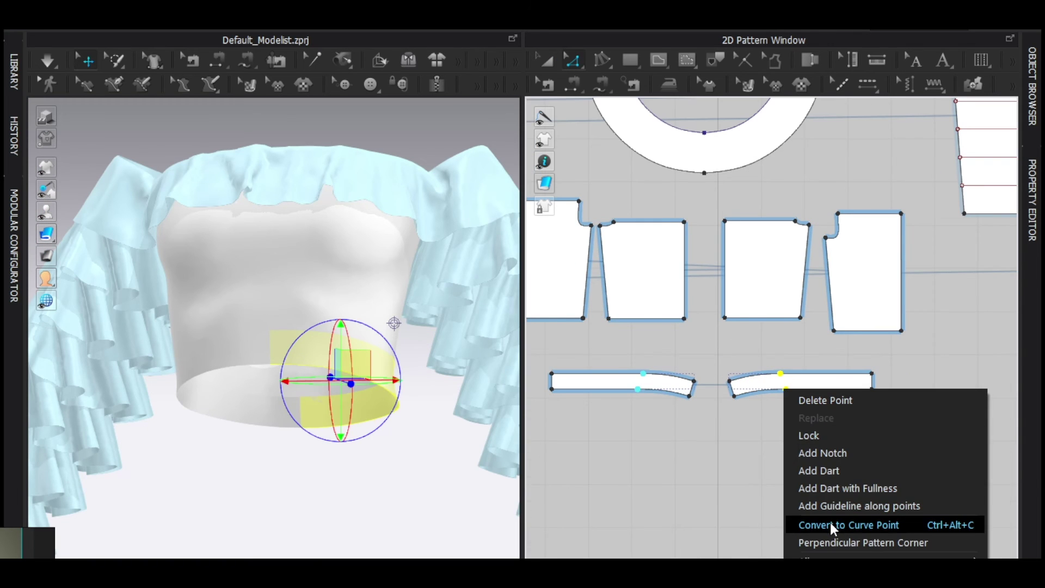
left_click(830, 521)
scroll(771, 388, "up", 2)
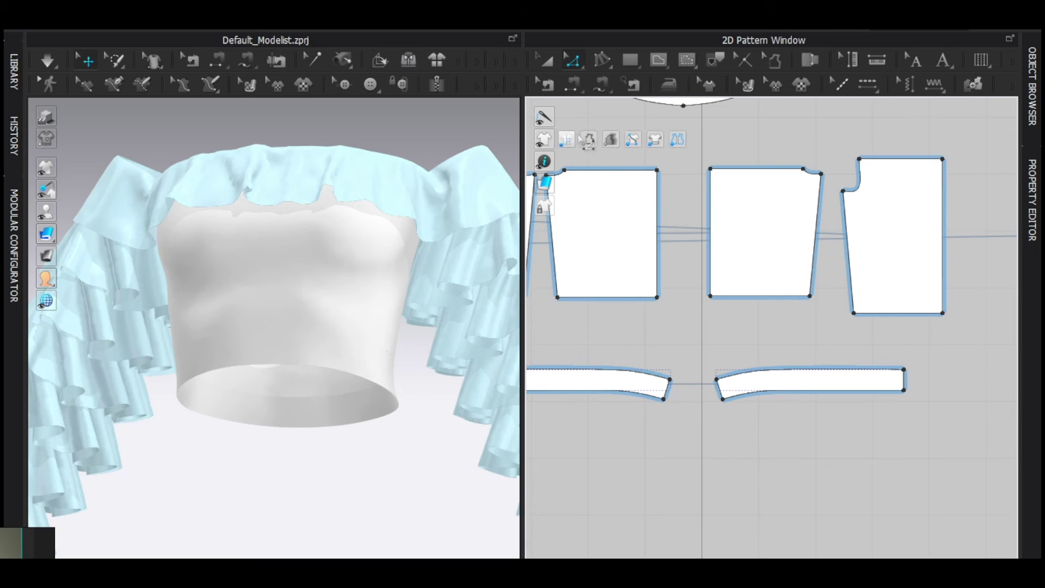
Distribute 35 internal lines between the hem band's two short ends, and cut and sew the band along them
scroll(919, 391, "up", 2)
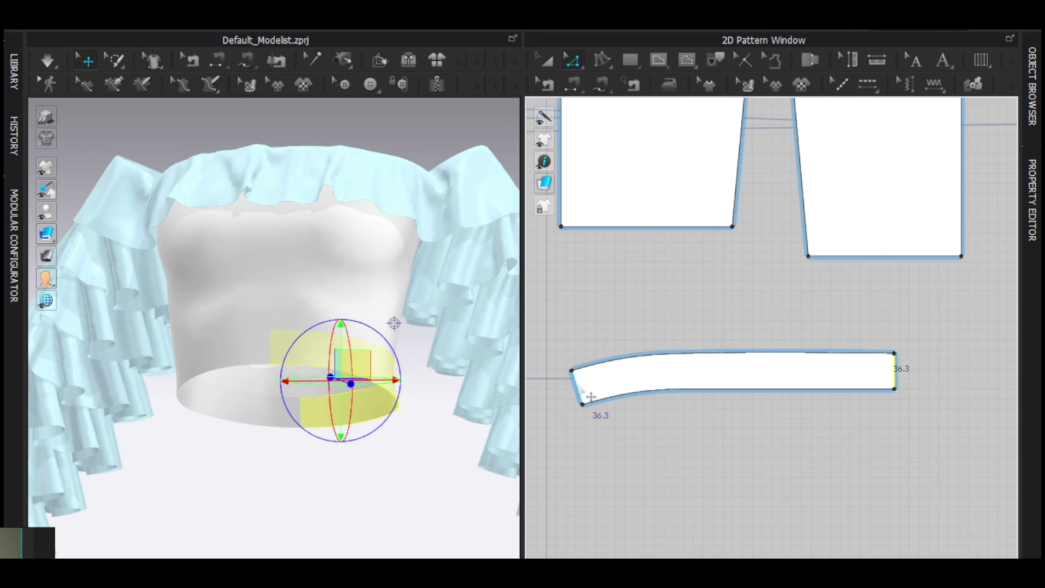
right_click(591, 397)
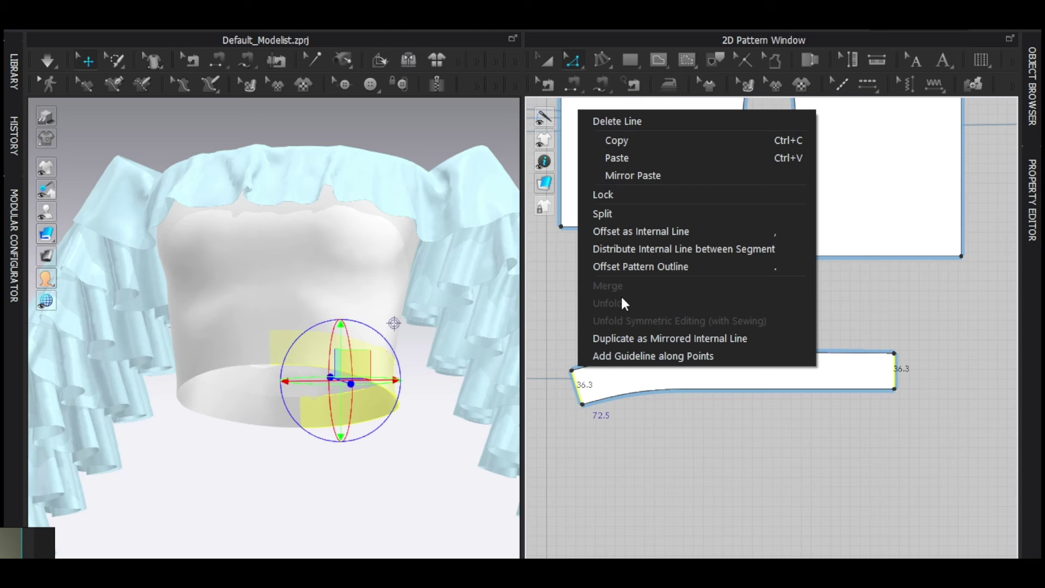
left_click(636, 248)
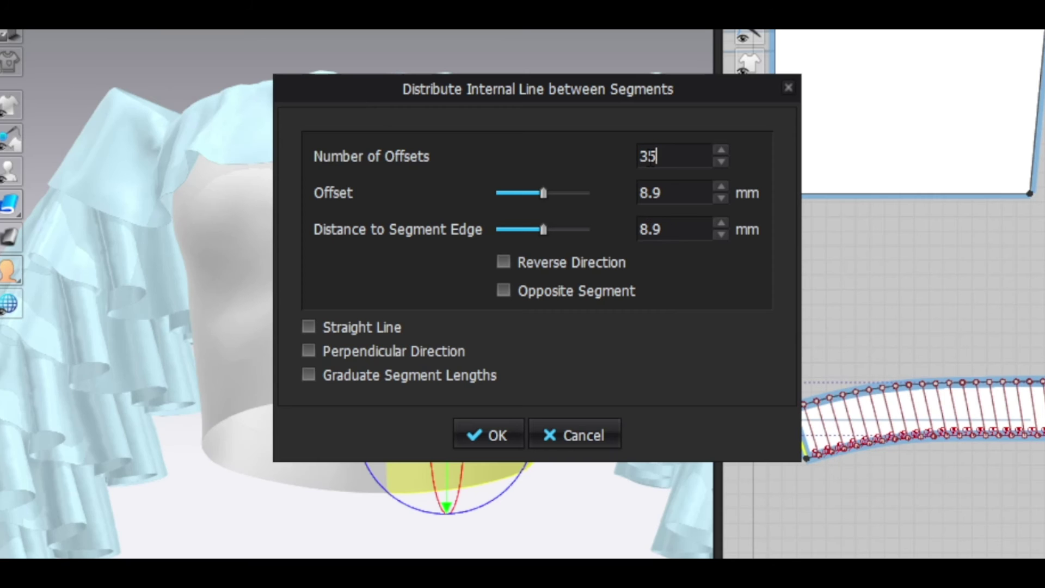
left_click(511, 445)
right_click(683, 385)
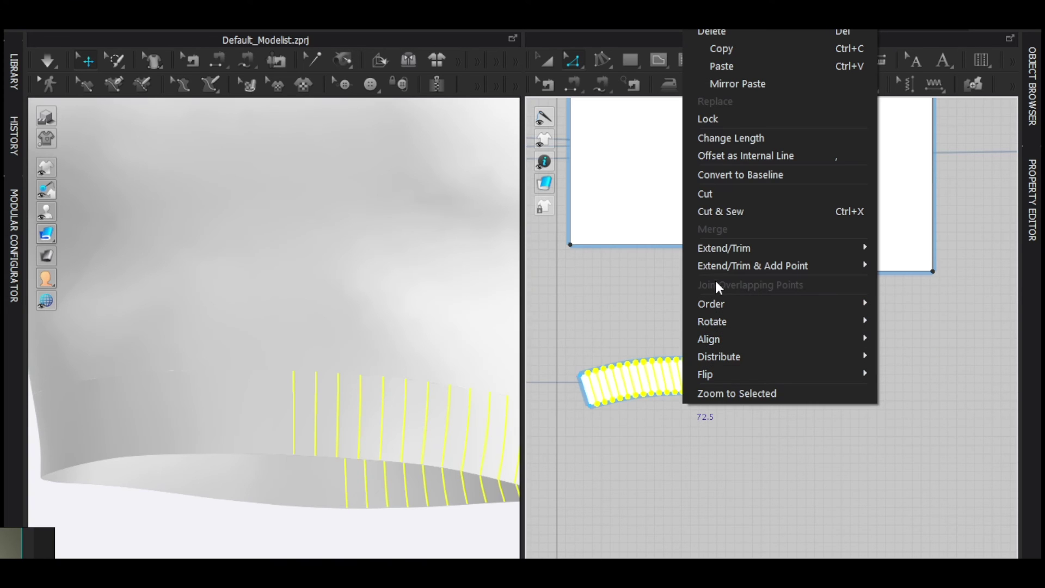
left_click(714, 210)
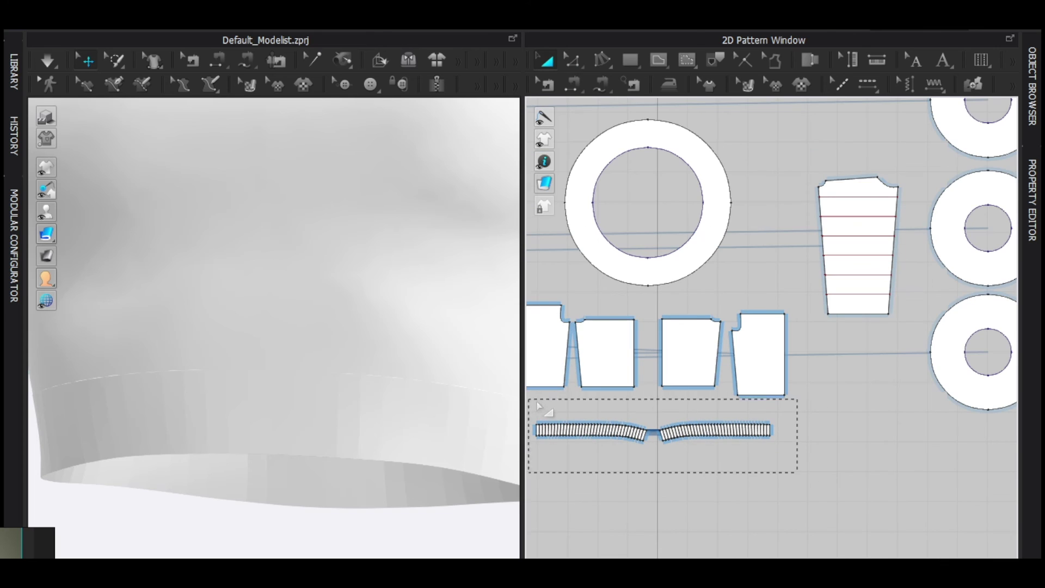
Layer-clone all segments of both hem bands and place the clones just above the originals
right_click(597, 419)
left_click(670, 404)
scroll(685, 400, "up", 2)
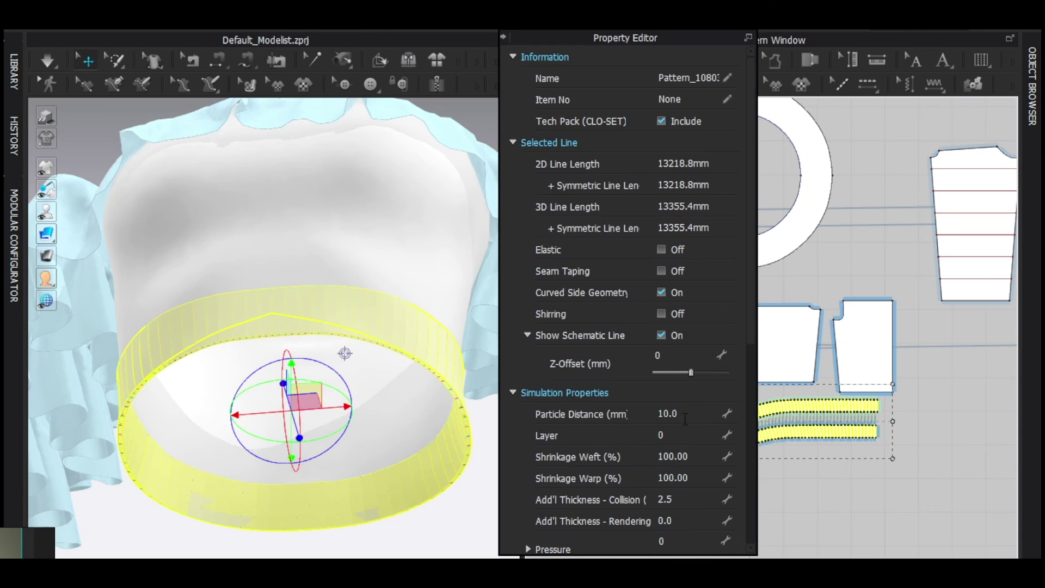
Adjust the simulation properties of the layered hem bands with a particle distance of 10 mm, and simulate them
left_click(690, 499)
type("10.0")
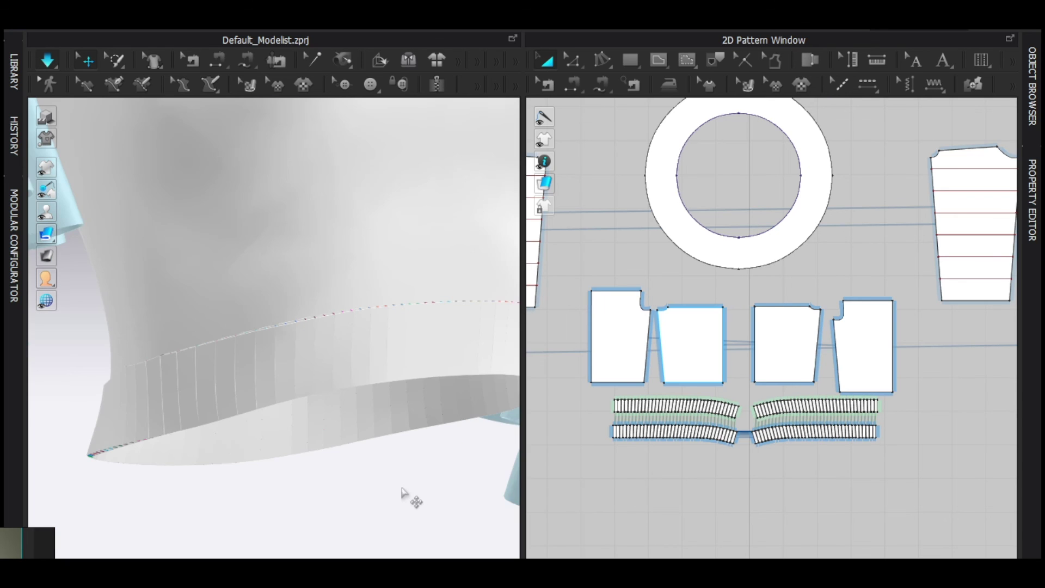
key("space")
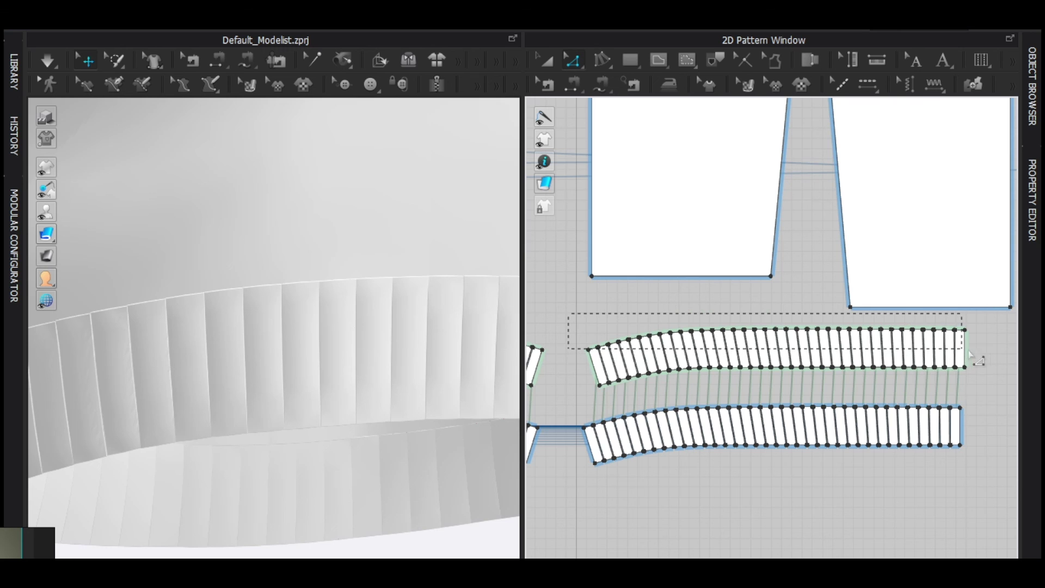
Select all upper edge segments of the cloned hem band and start offsetting them as internal lines
left_click_drag(983, 354, 983, 357)
scroll(740, 330, "up", 3)
right_click(741, 329)
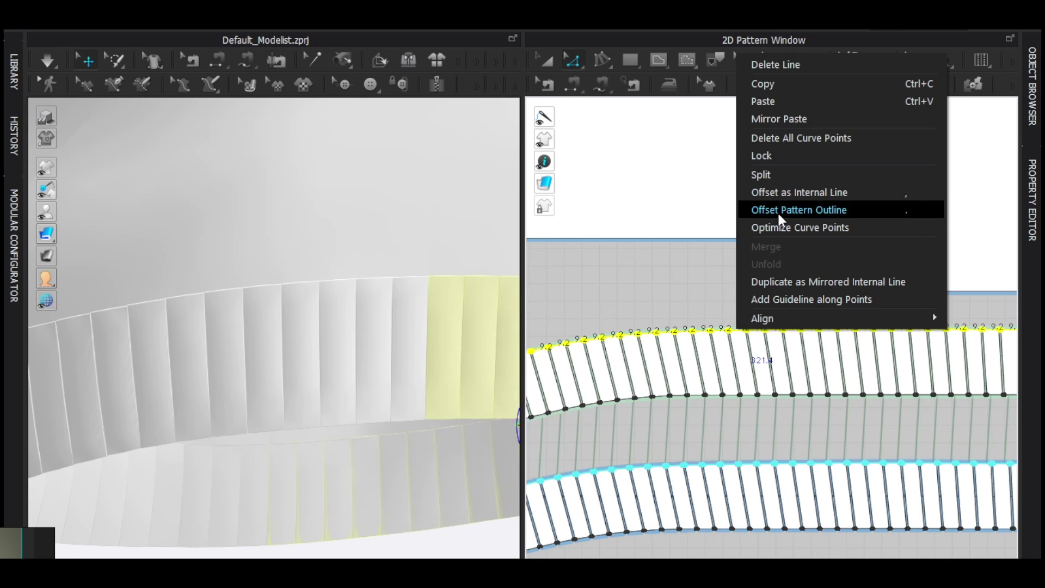
left_click(777, 195)
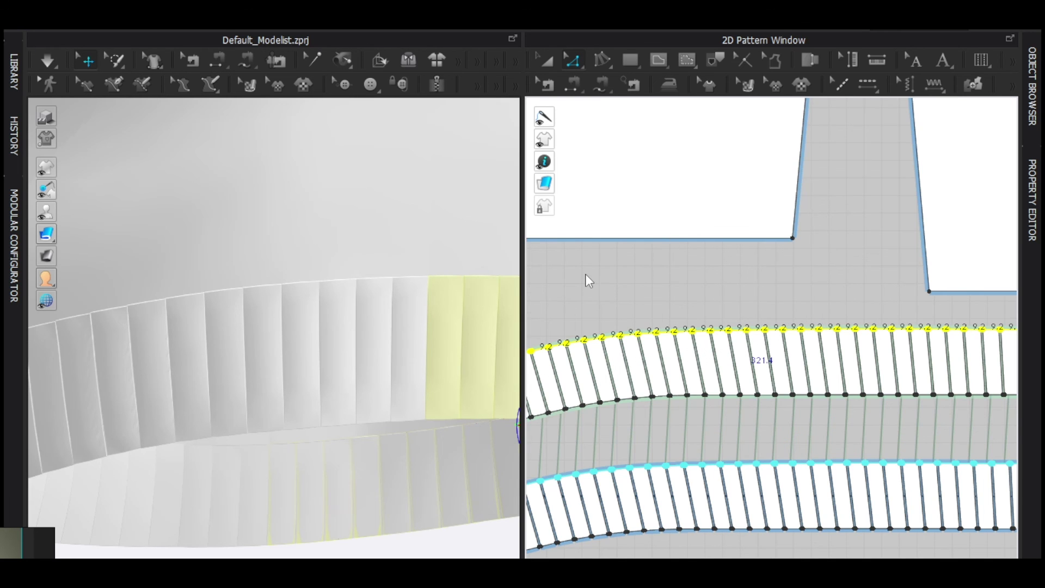